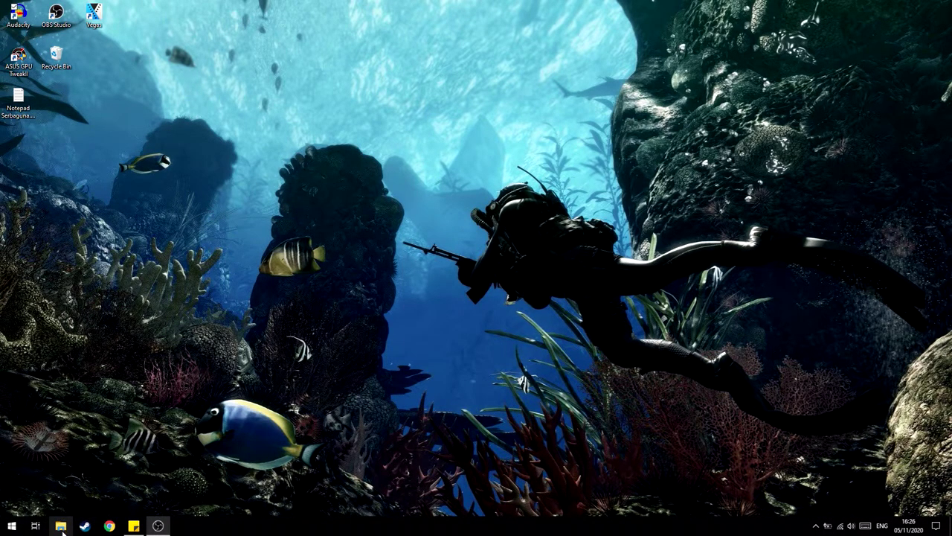
Search the web for hxd in Chrome and open the mh-nexus HxD page
left_click(109, 526)
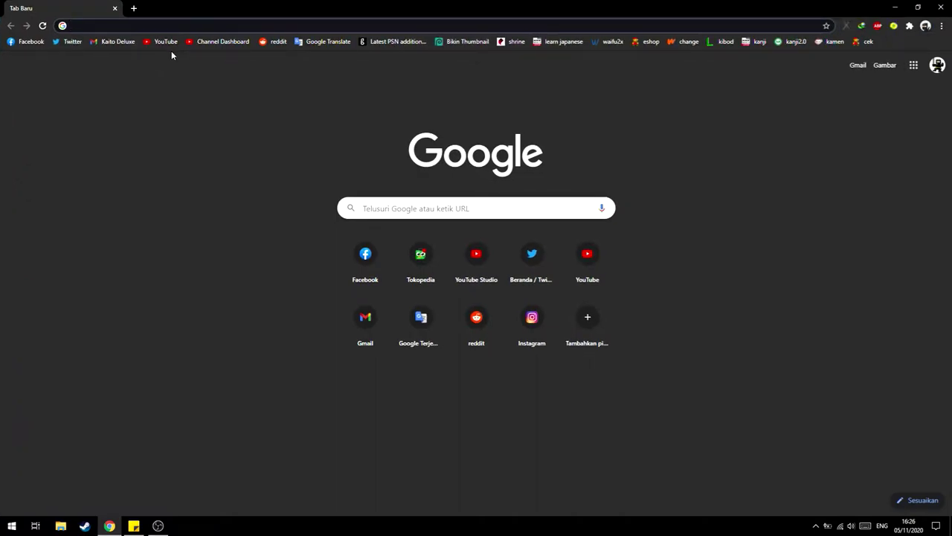
type("hxd")
key("Return")
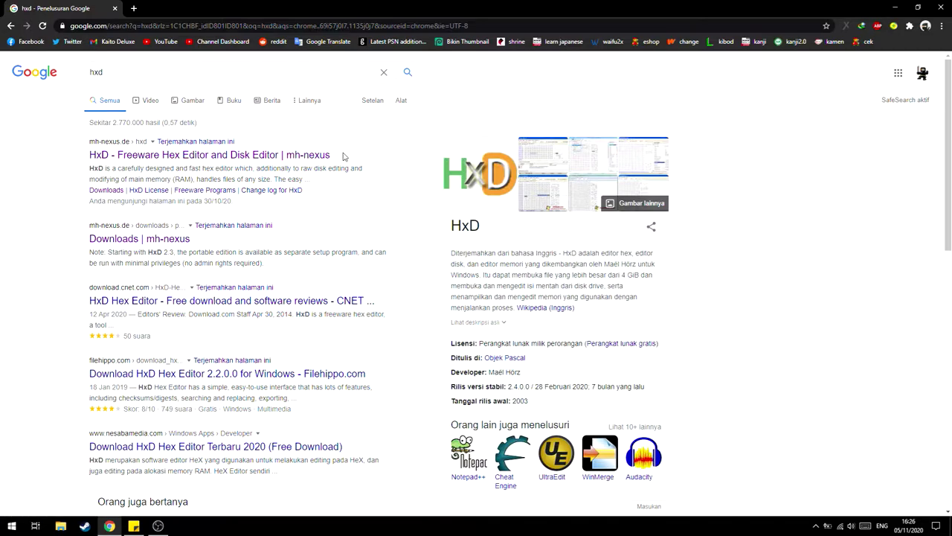
left_click(219, 156)
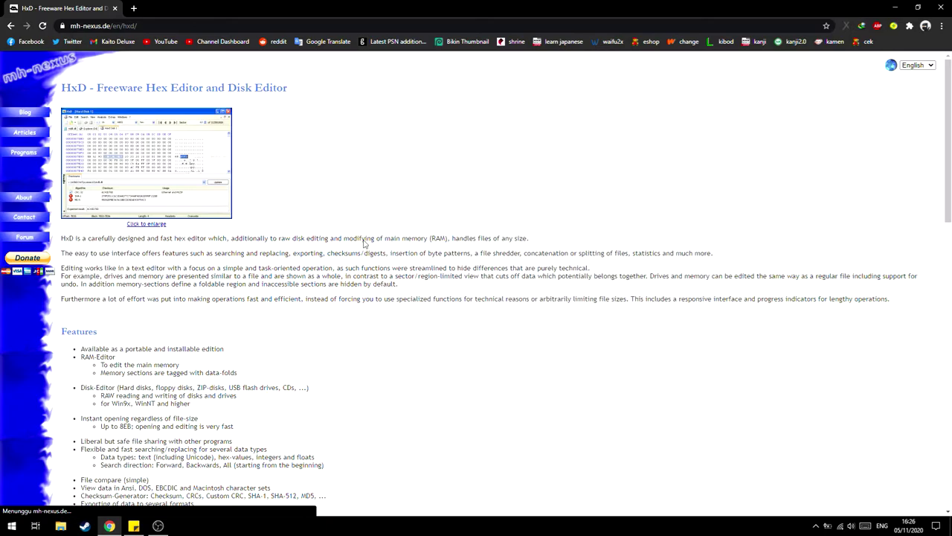
Examine the HxD page for its features and available download versions, and close the browser
scroll(320, 335, "down", 6)
scroll(321, 332, "down", 3)
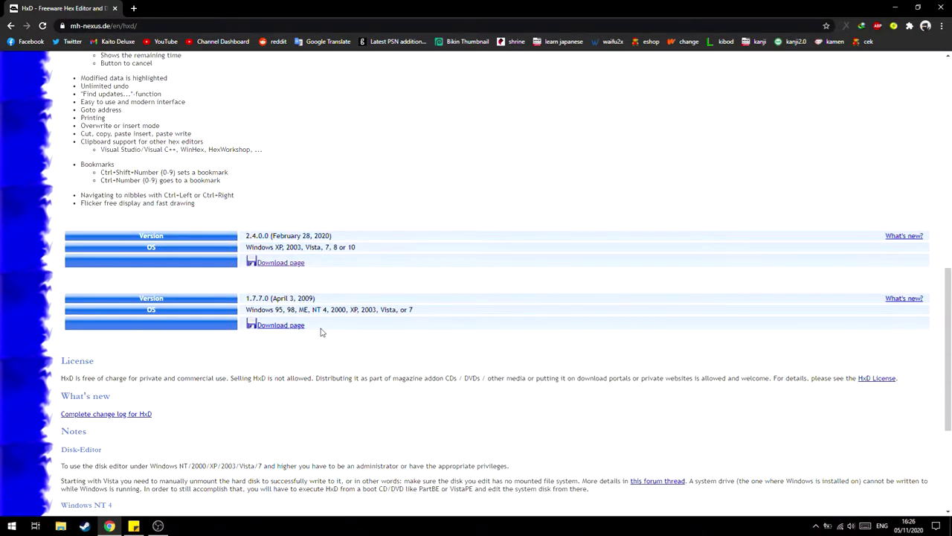
scroll(336, 324, "down", 3)
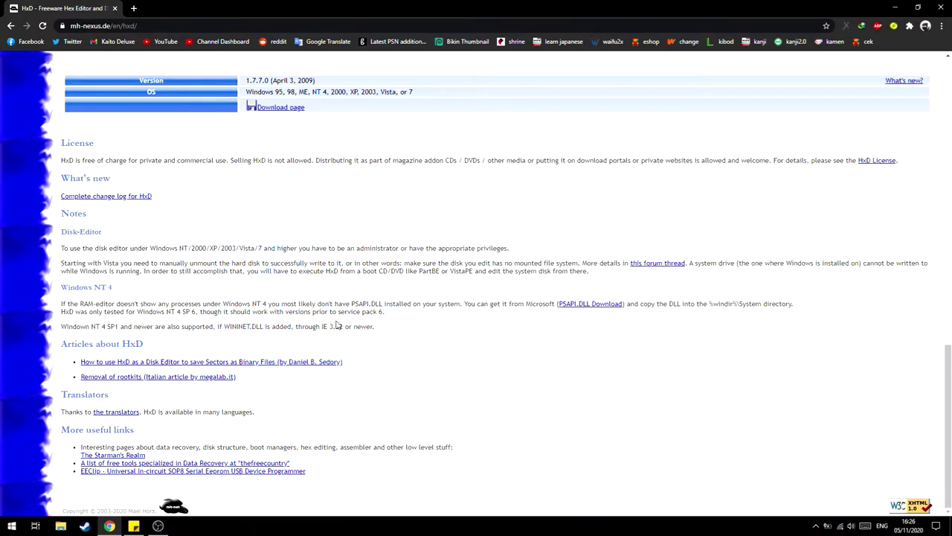
scroll(335, 323, "up", 12)
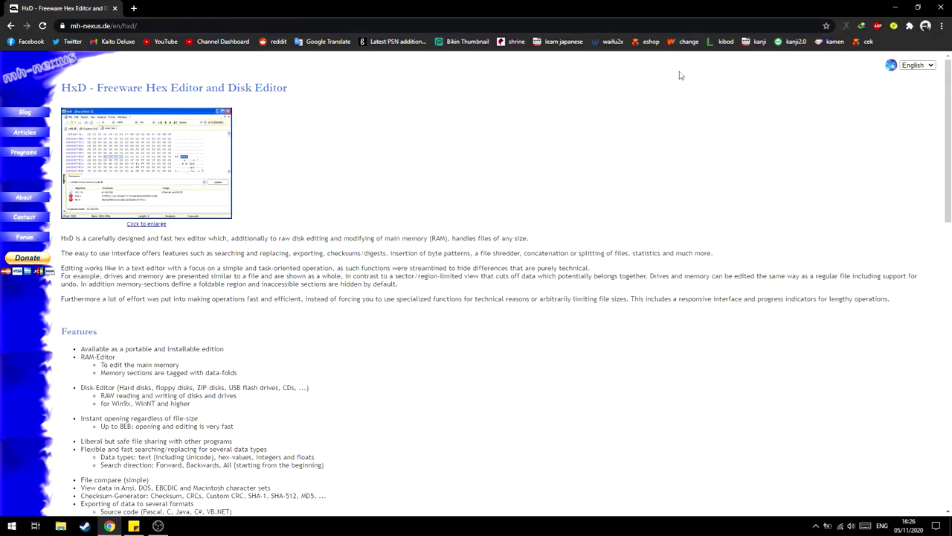
left_click(939, 7)
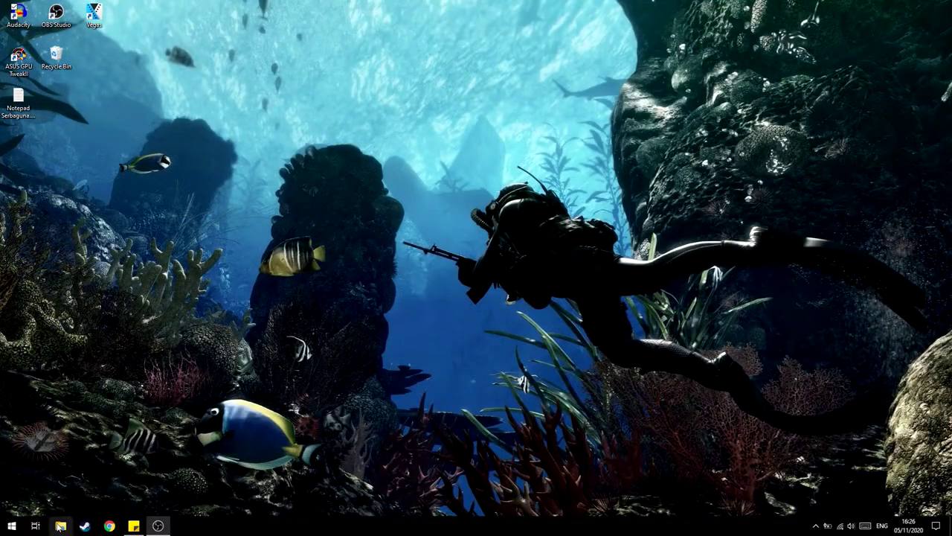
Launch HxD and move its window slightly away from the desktop's upper edge
left_click(11, 526)
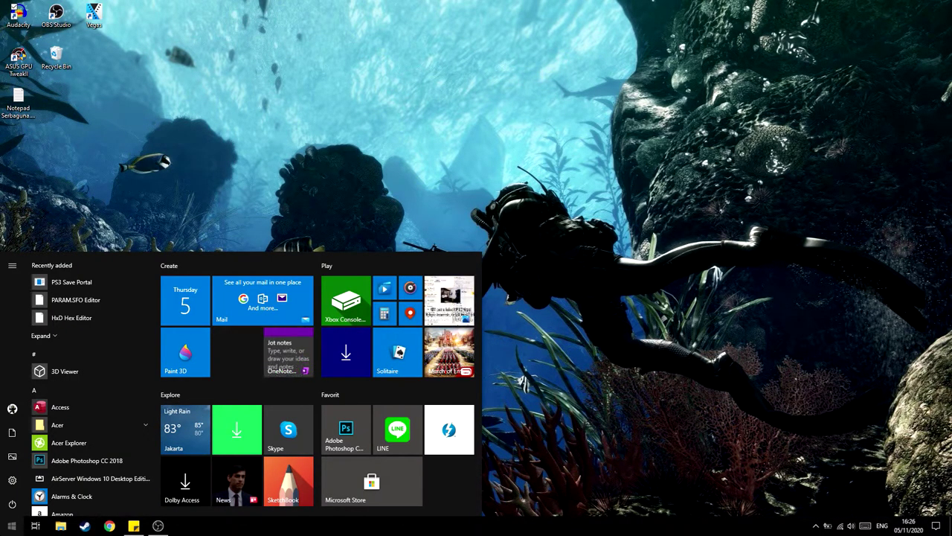
type("hxd")
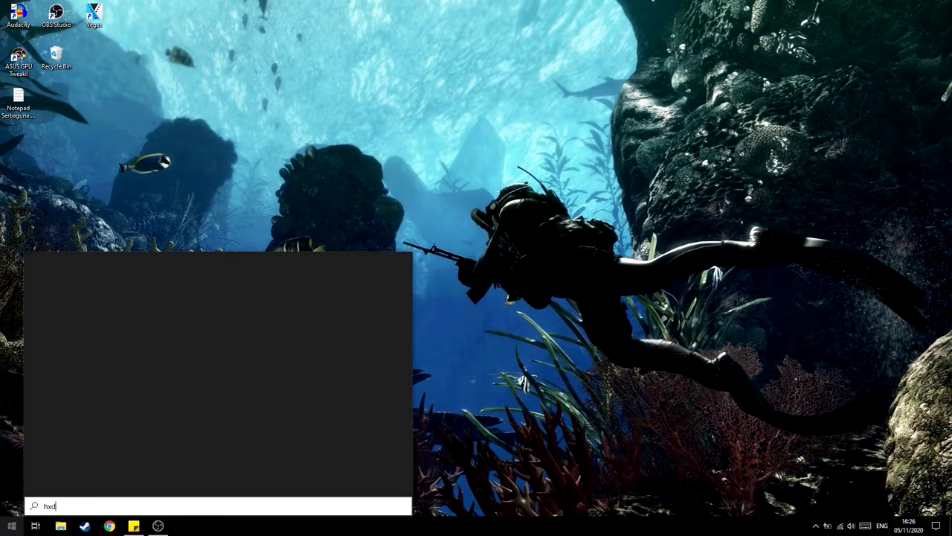
key("Return")
key("super+x")
key("Escape")
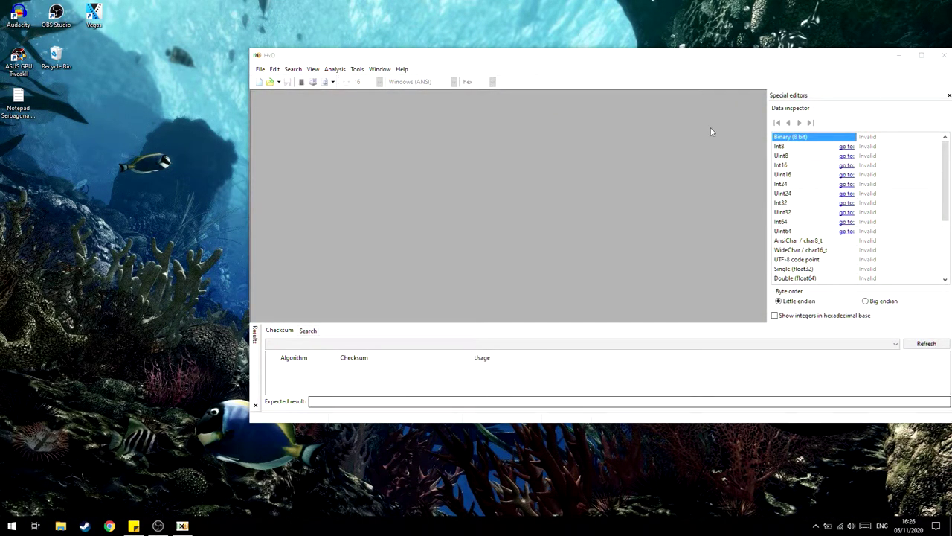
left_click(499, 75)
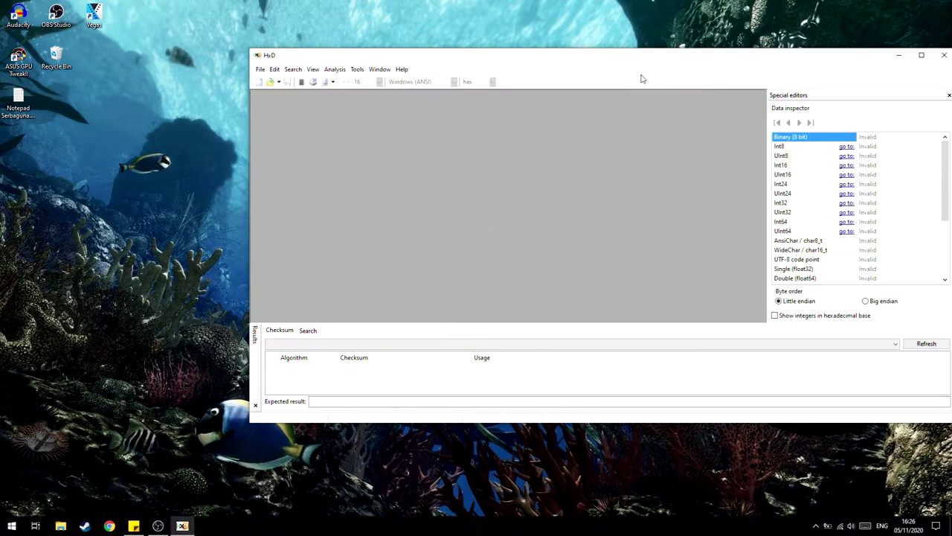
left_click_drag(579, 61, 601, 85)
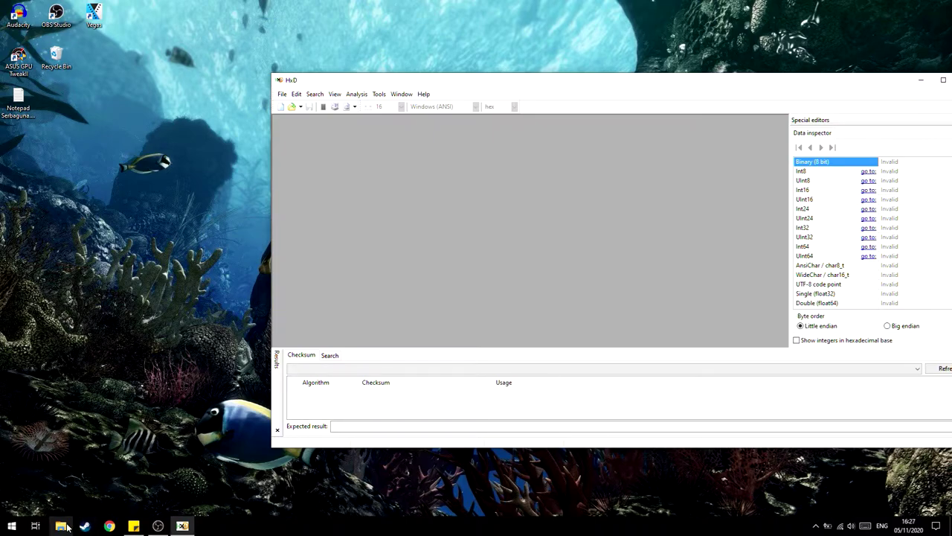
Open the Emulator\Tools\MMC Convert folder on drive D: in File Explorer
left_click(62, 526)
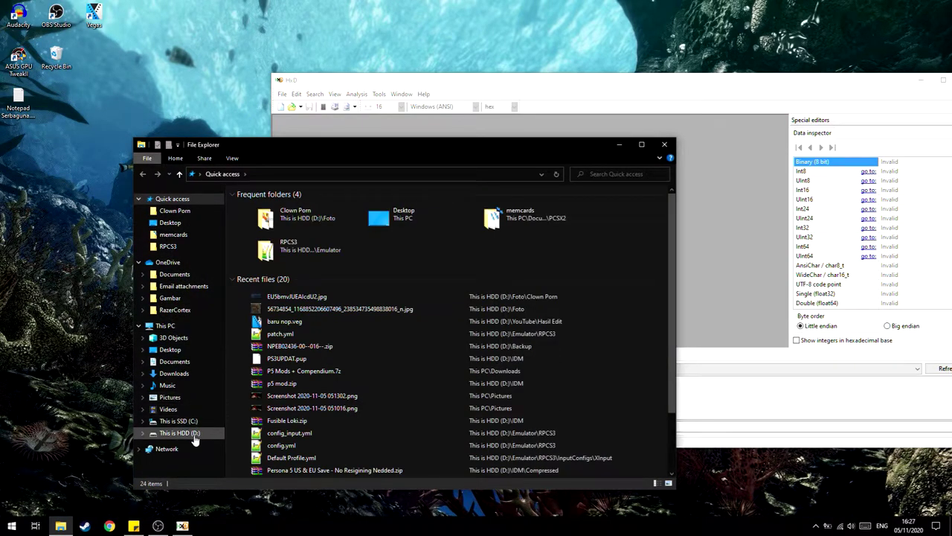
left_click(179, 433)
double_click(296, 248)
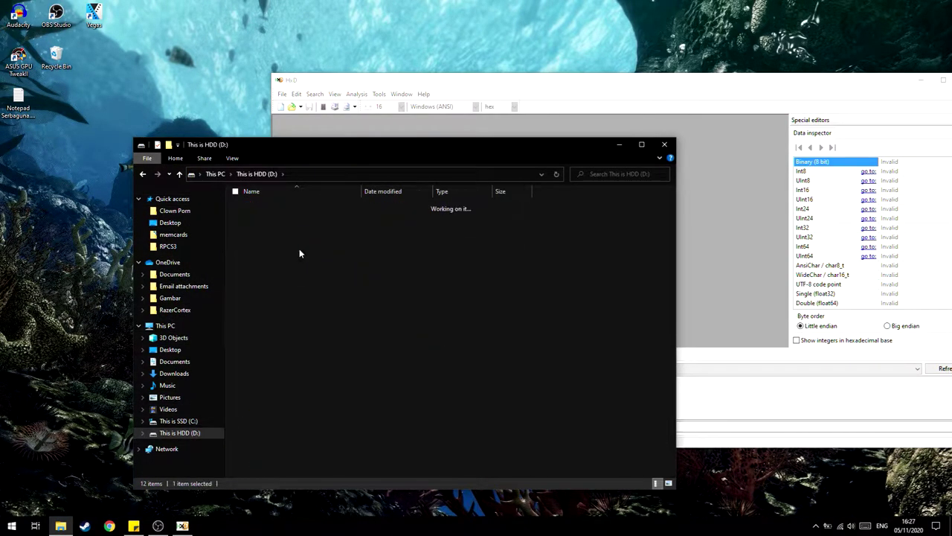
double_click(283, 288)
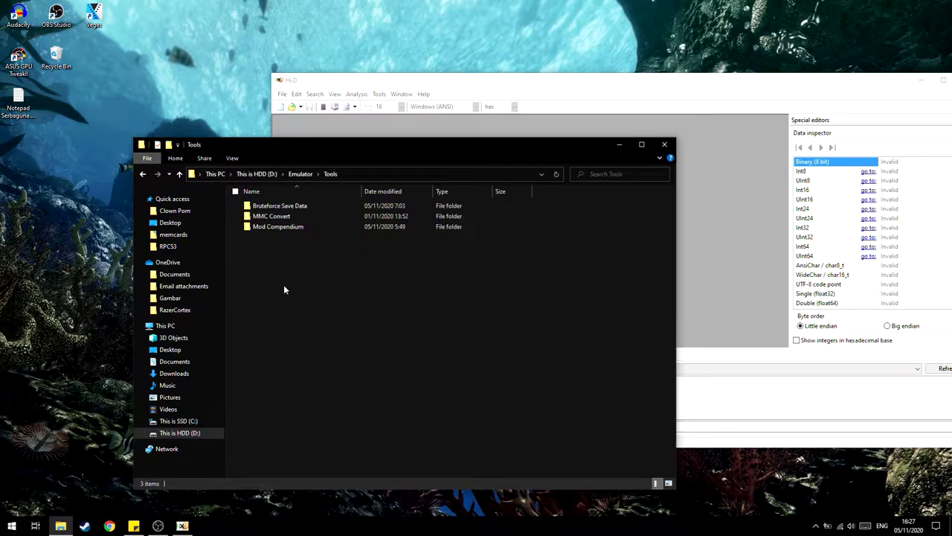
double_click(279, 217)
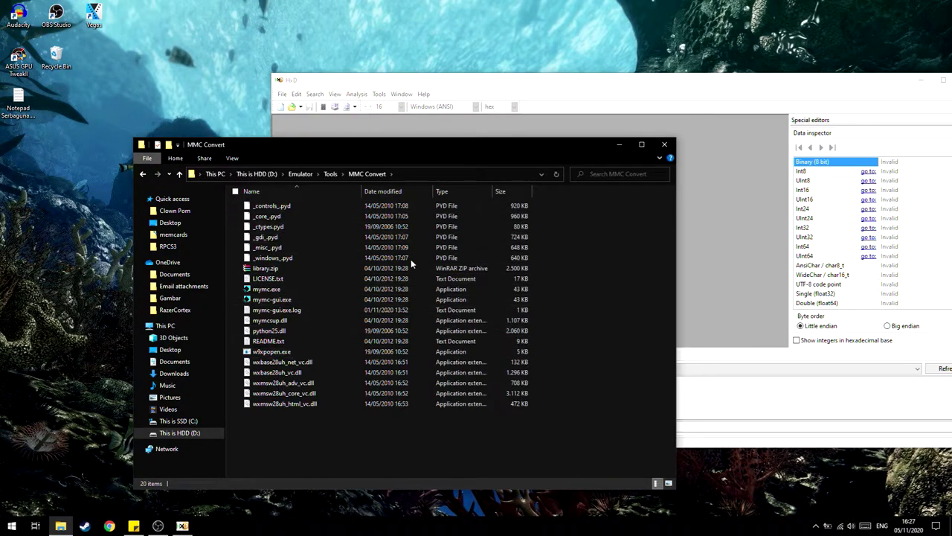
Search the web for mymc in Chrome, look over the PS2 Memory Card Image Utility page, and return to the results
left_click(109, 526)
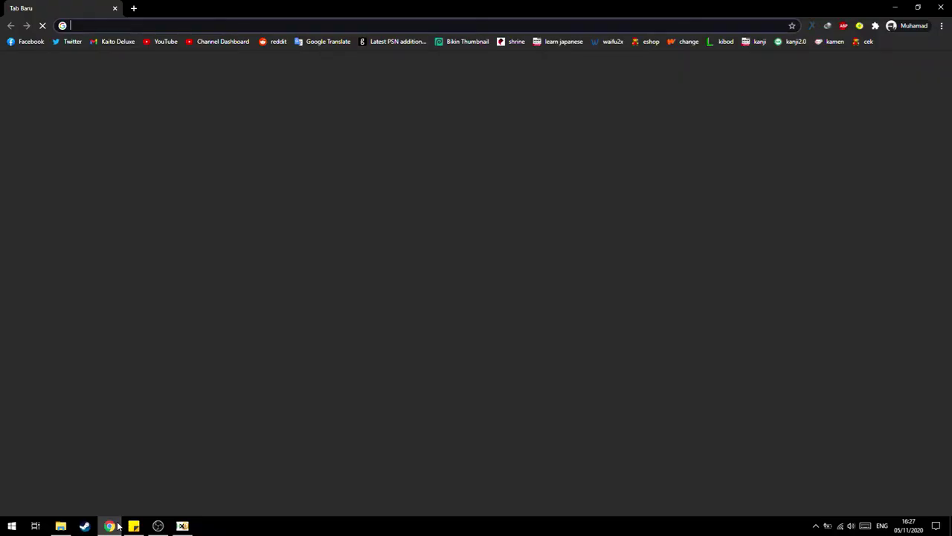
type("mymc")
key("Return")
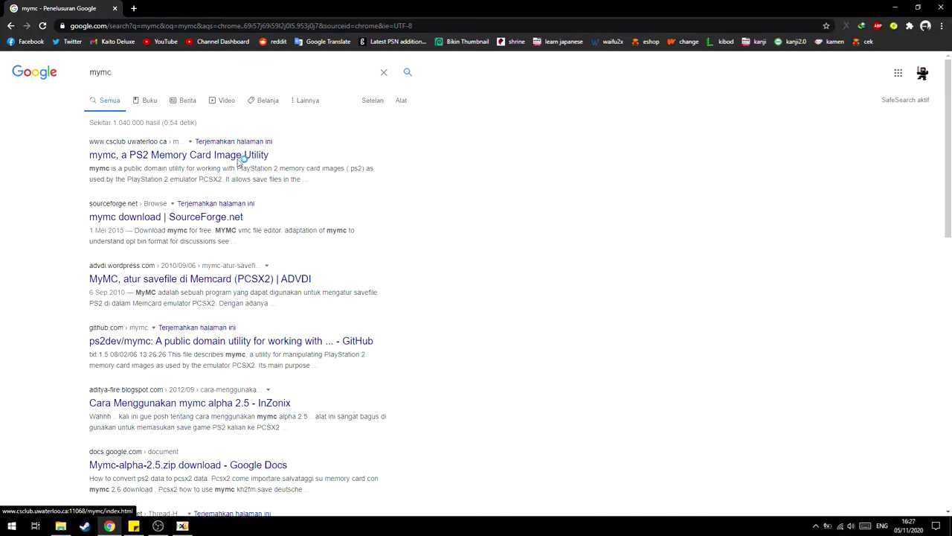
left_click(208, 157)
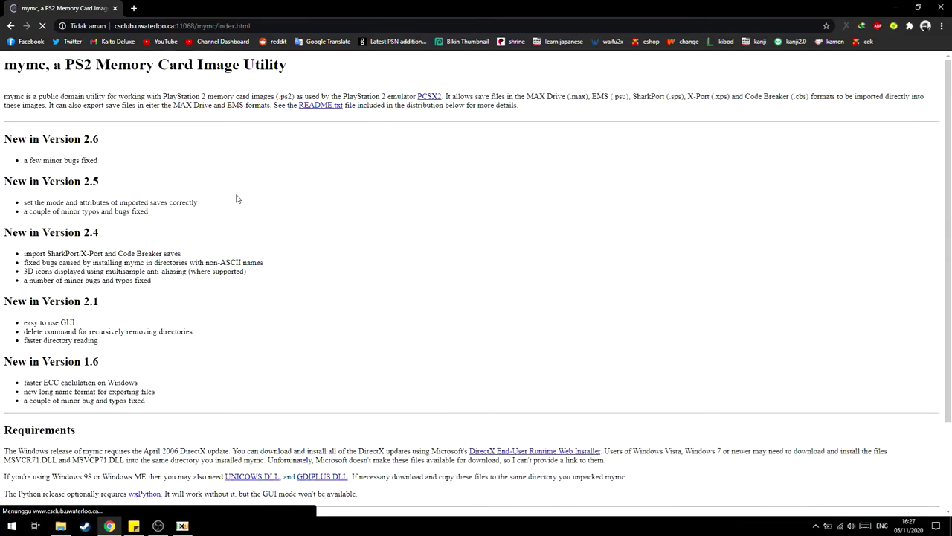
scroll(290, 350, "down", 4)
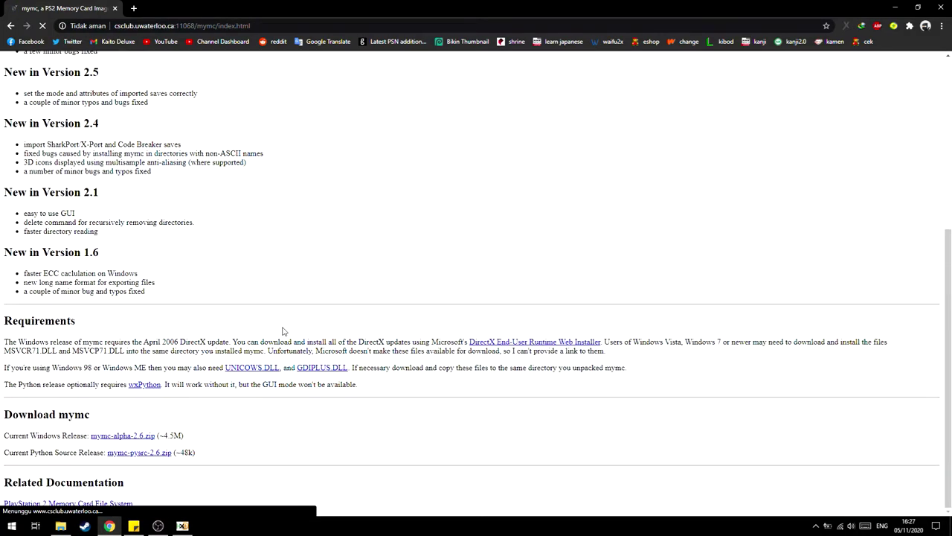
scroll(283, 323, "up", 4)
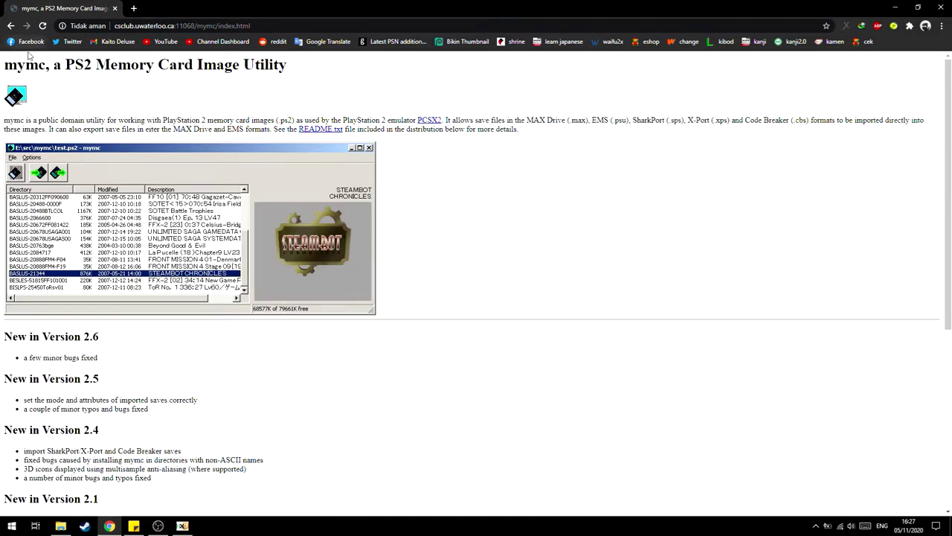
left_click(10, 27)
Switch back to File Explorer and launch mymc.exe from the MMC Convert folder
mouse_move(158, 525)
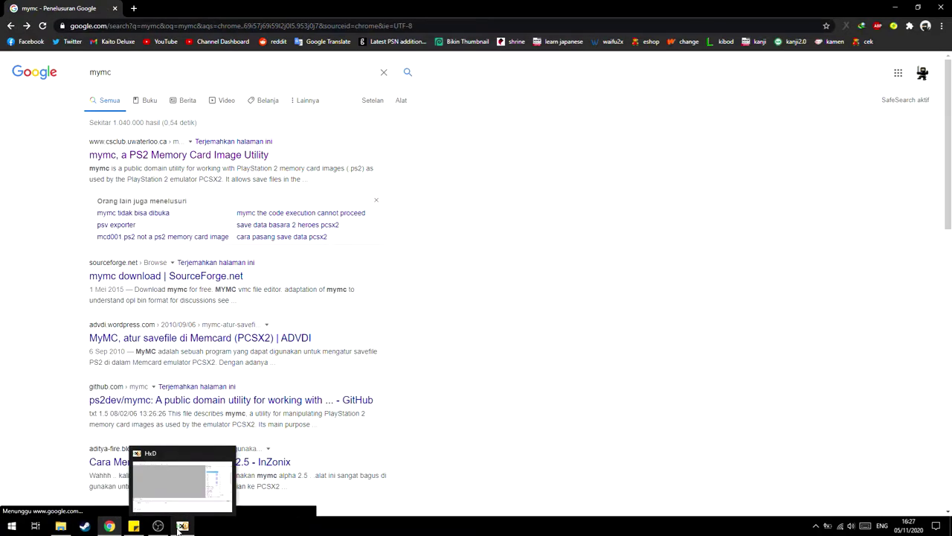
left_click(60, 525)
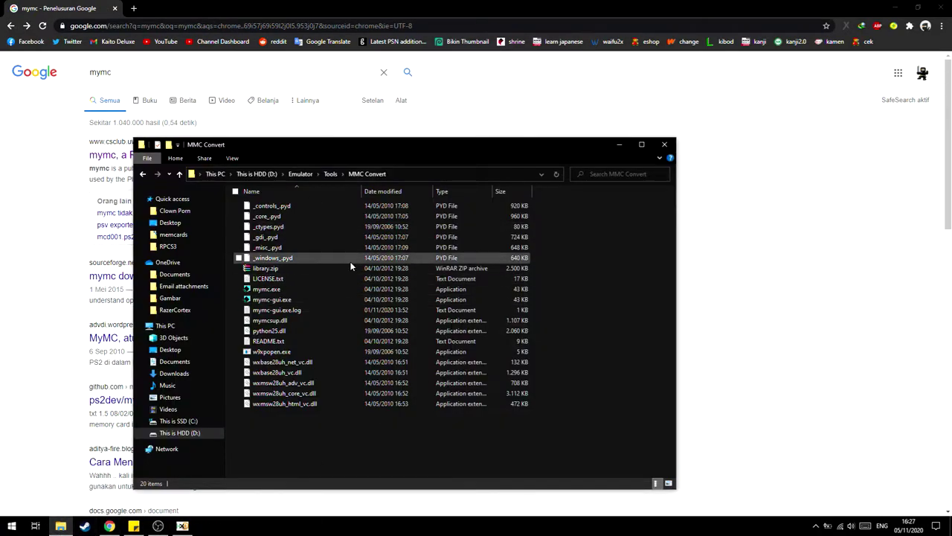
double_click(286, 290)
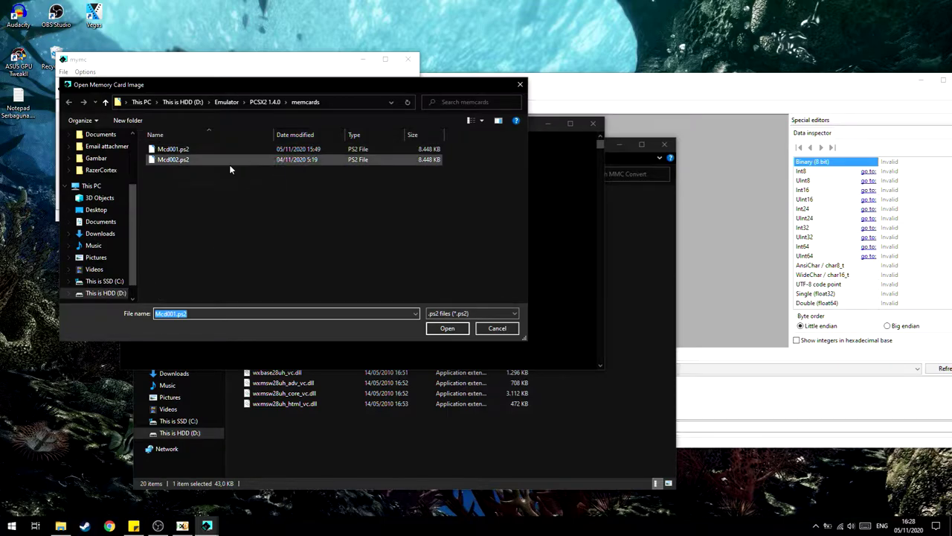
Open the memory card image Mcd001.ps2 from Documents\PCSX2\memcards
left_click(94, 295)
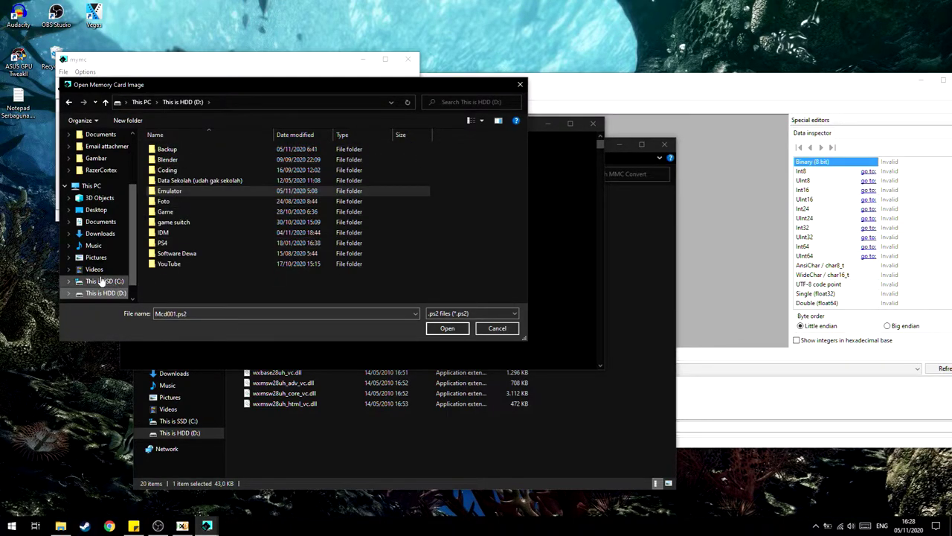
left_click(101, 234)
left_click(100, 221)
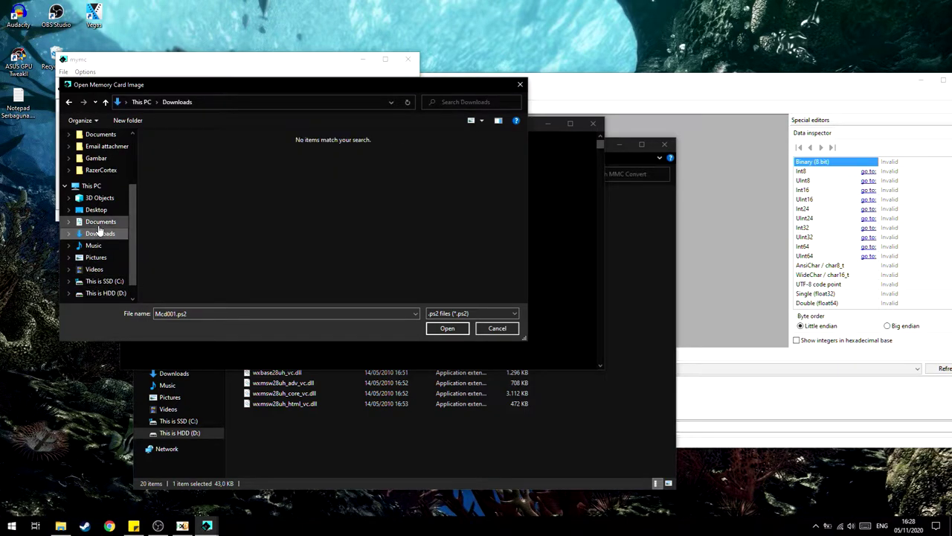
scroll(328, 216, "down", 5)
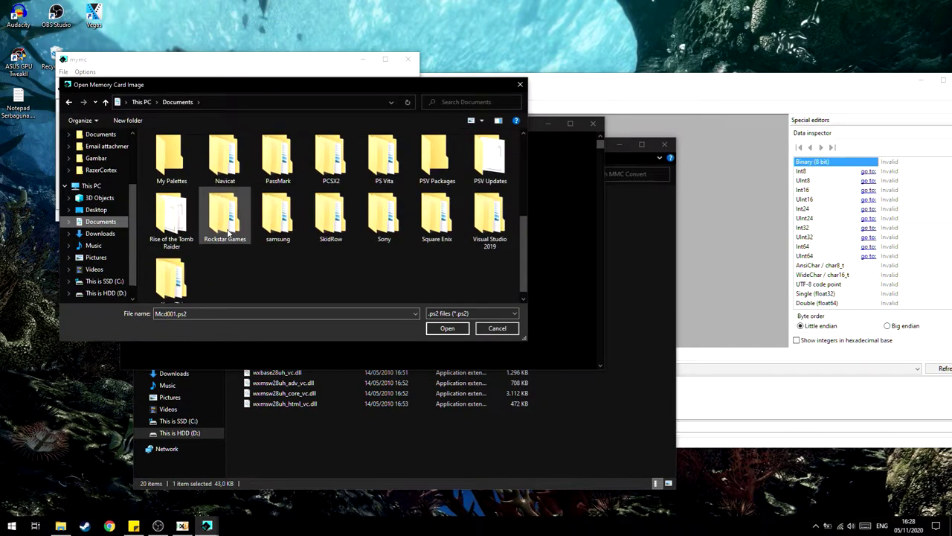
double_click(330, 152)
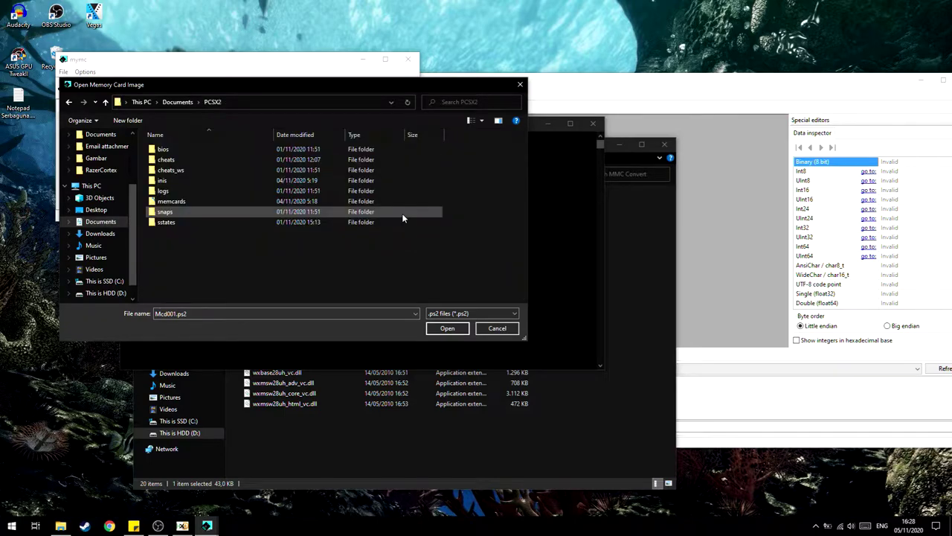
double_click(221, 201)
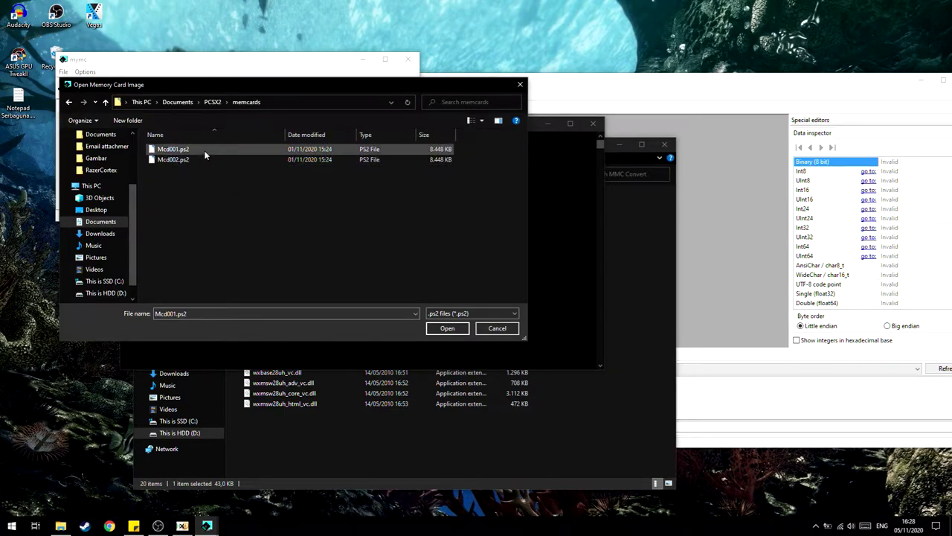
left_click(204, 150)
left_click(447, 328)
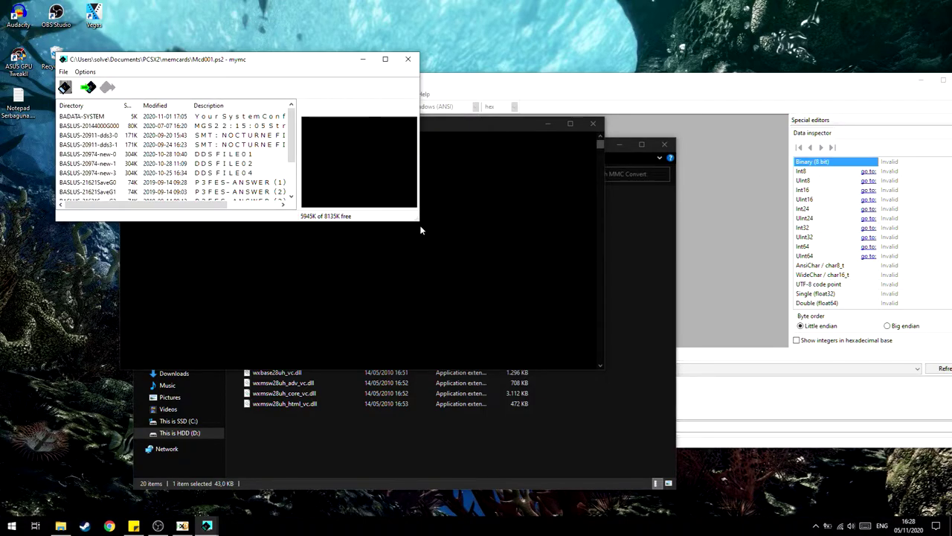
Enlarge the mymc window, preview several saves, and select the DDS2 FILE001 save
left_click_drag(418, 220, 503, 280)
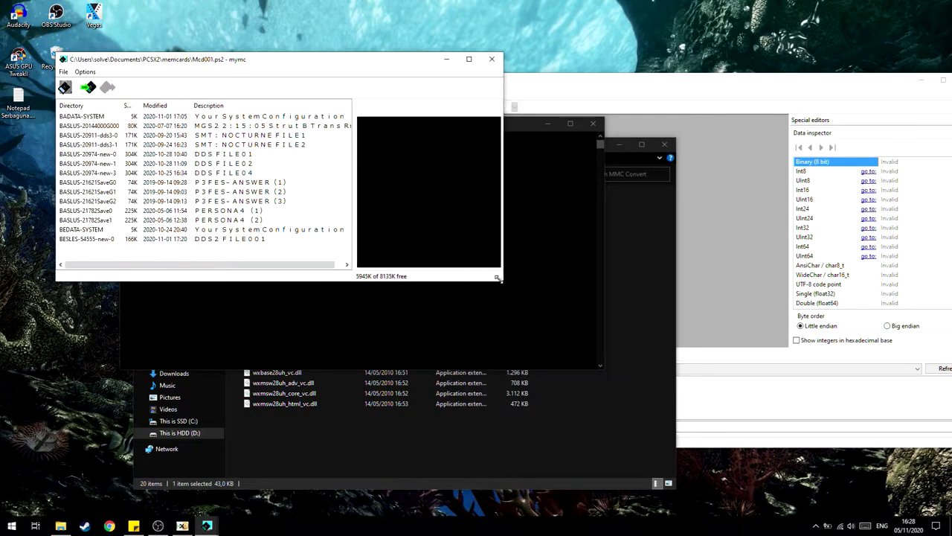
left_click(213, 118)
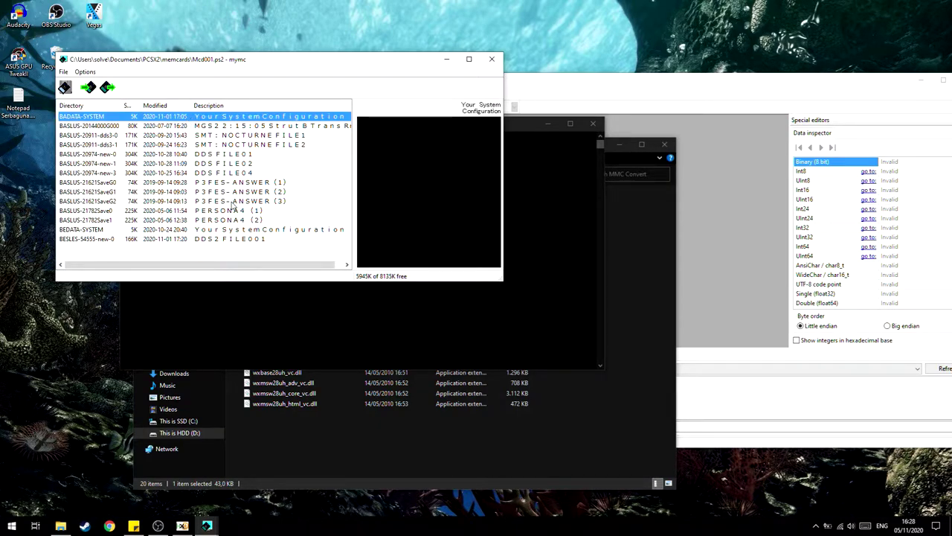
left_click(232, 135)
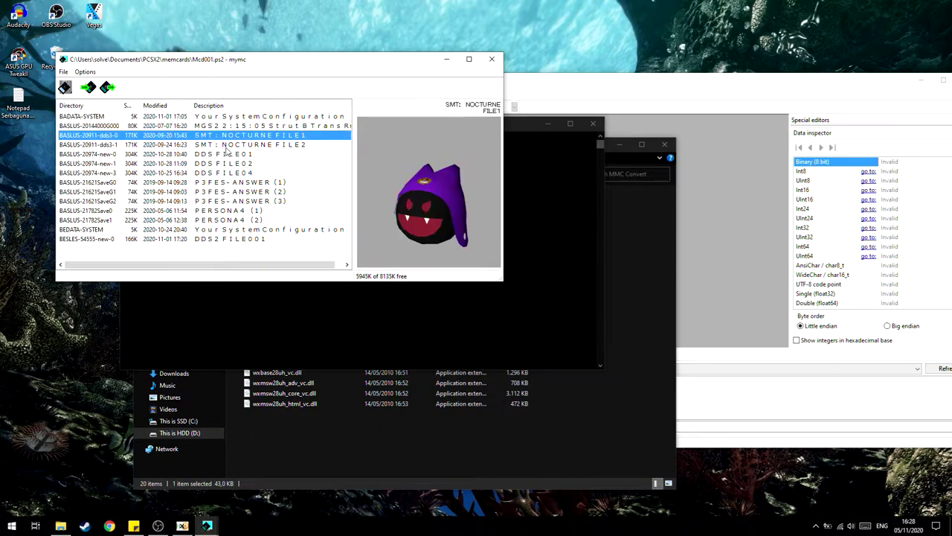
left_click(227, 145)
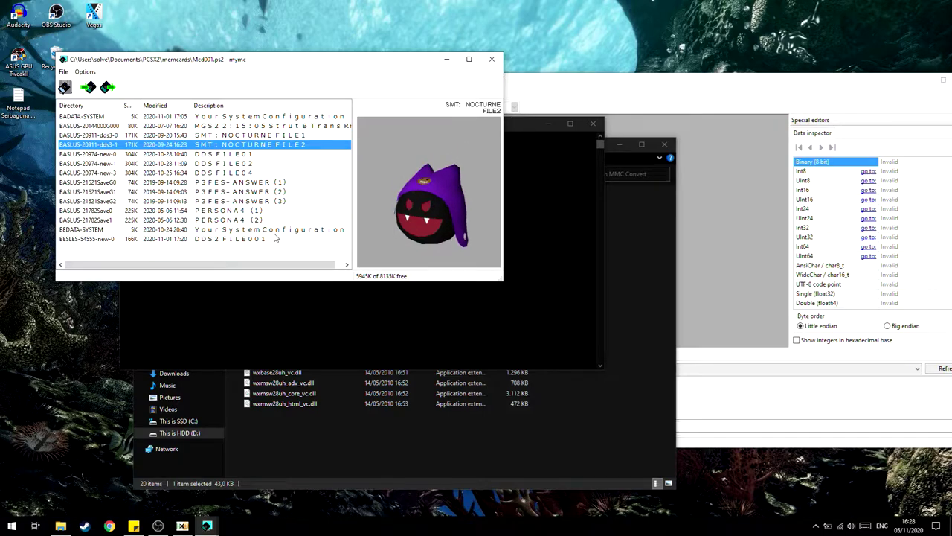
left_click(235, 239)
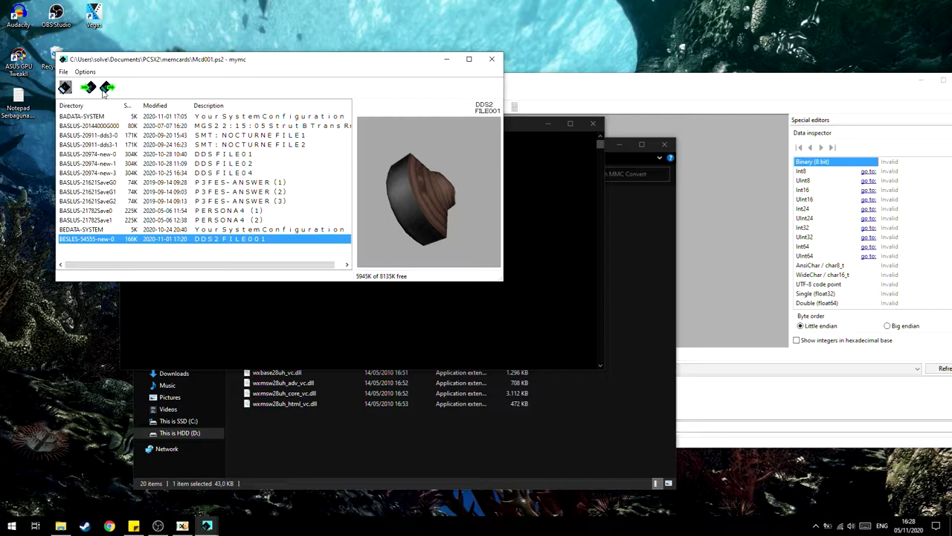
Export the DDS2 FILE001 save to the memcards folder as SLES-54555 DDS2 FILE001 (834F3C4612).psu
left_click(104, 91)
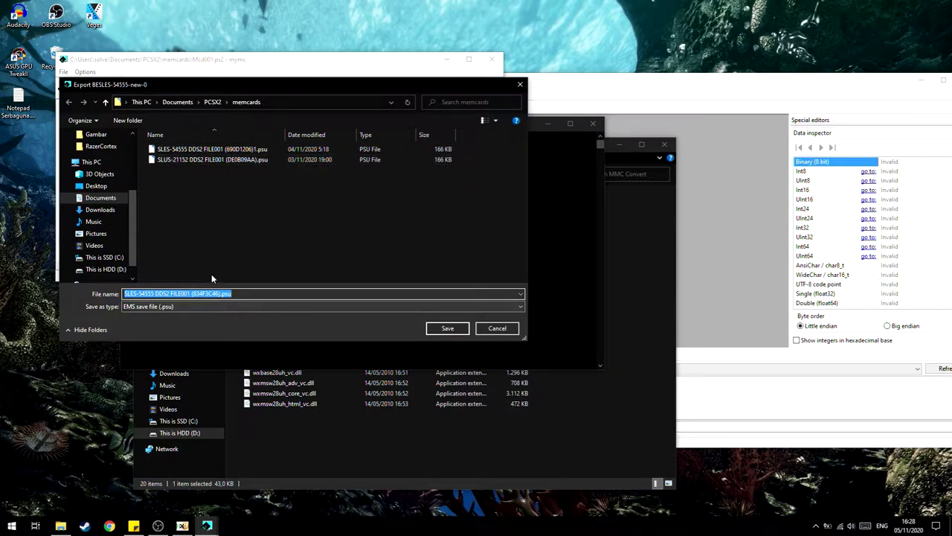
left_click(227, 294)
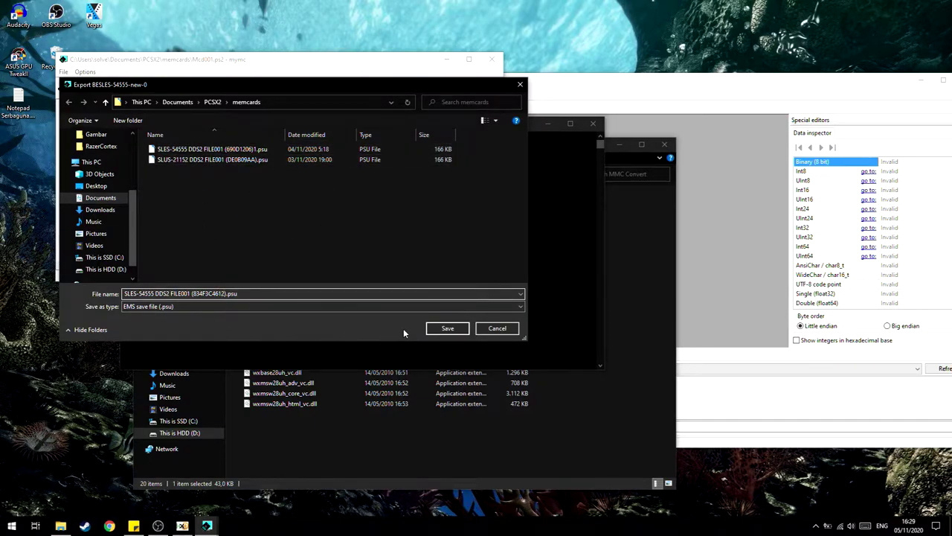
left_click(447, 328)
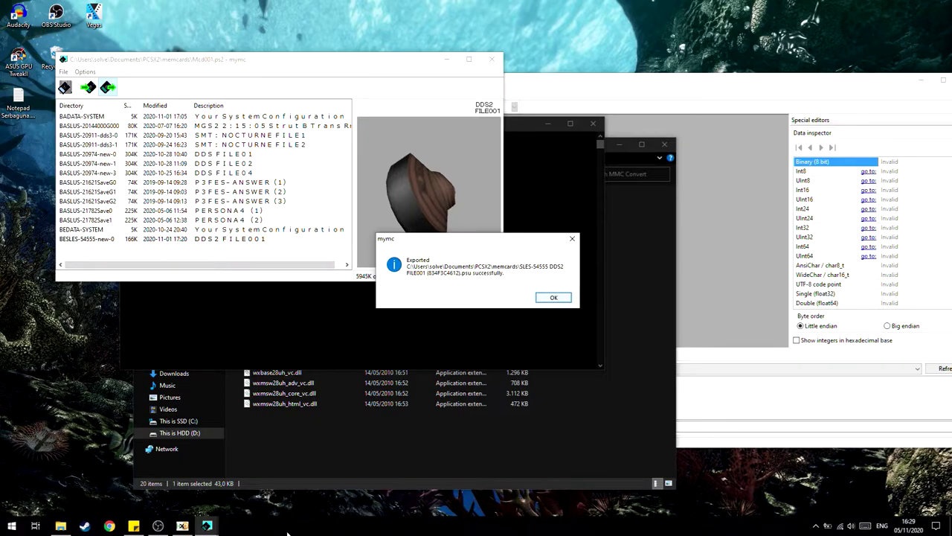
left_click(551, 298)
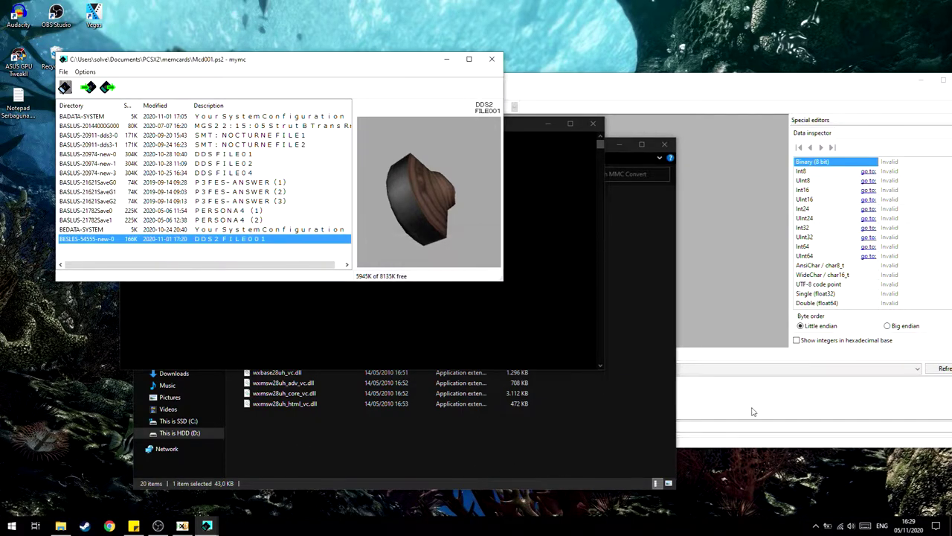
Switch to HxD, open SLES-54555 DDS2 FILE001 (834F3C4612).psu from Documents\PCSX2\memcards, and select SLES-5455 in the decoded text
left_click(849, 360)
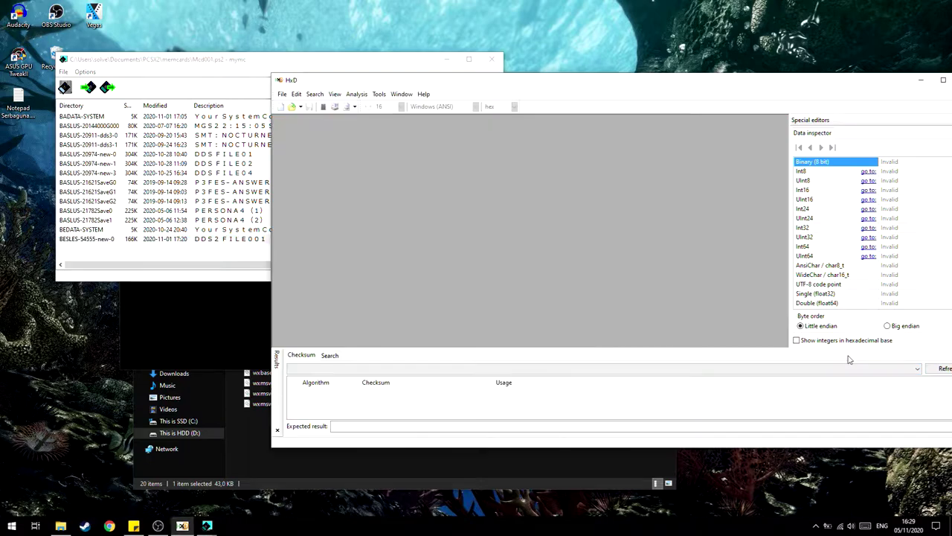
left_click(291, 106)
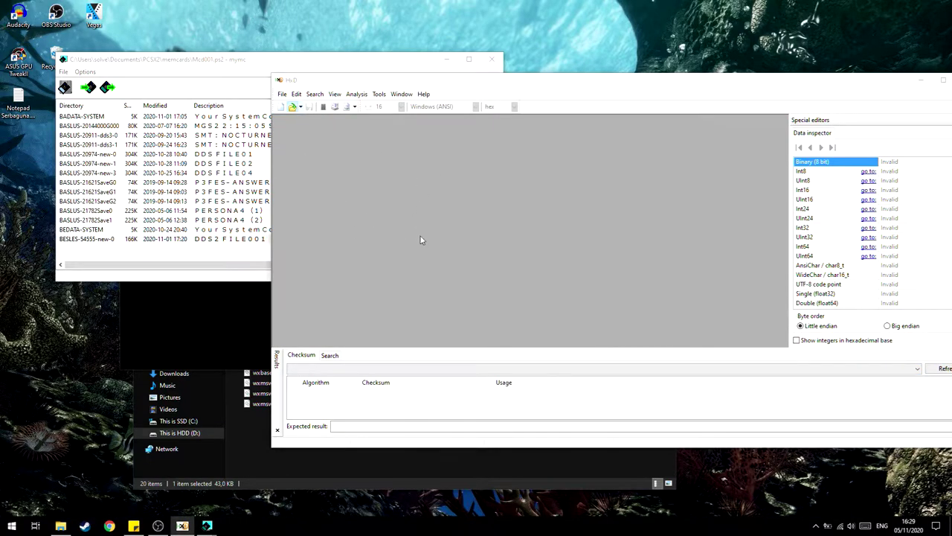
left_click(320, 244)
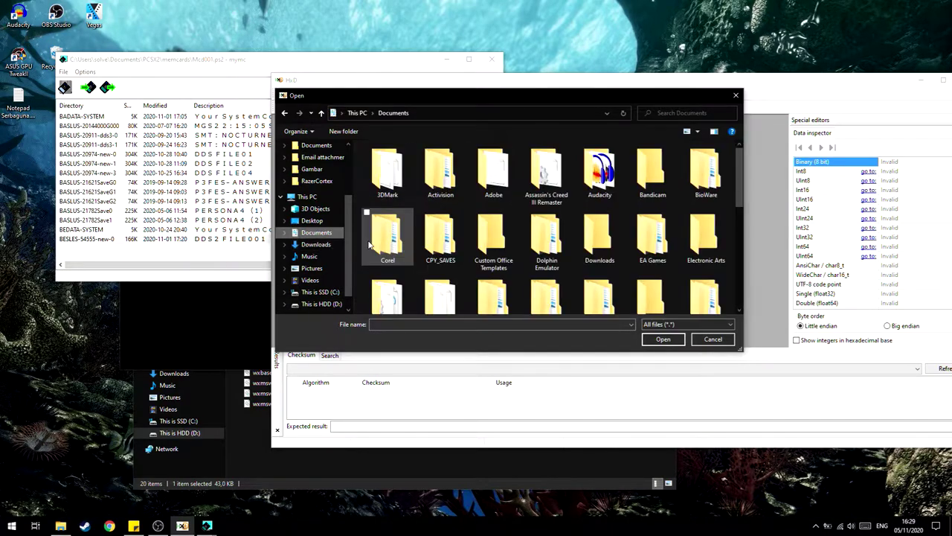
scroll(491, 253, "down", 3)
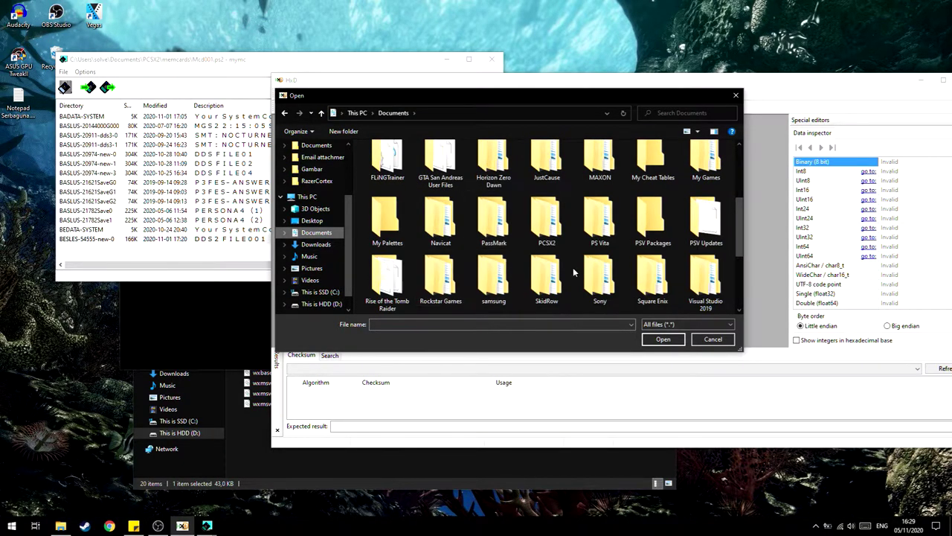
scroll(524, 256, "down", 1)
scroll(531, 242, "up", 2)
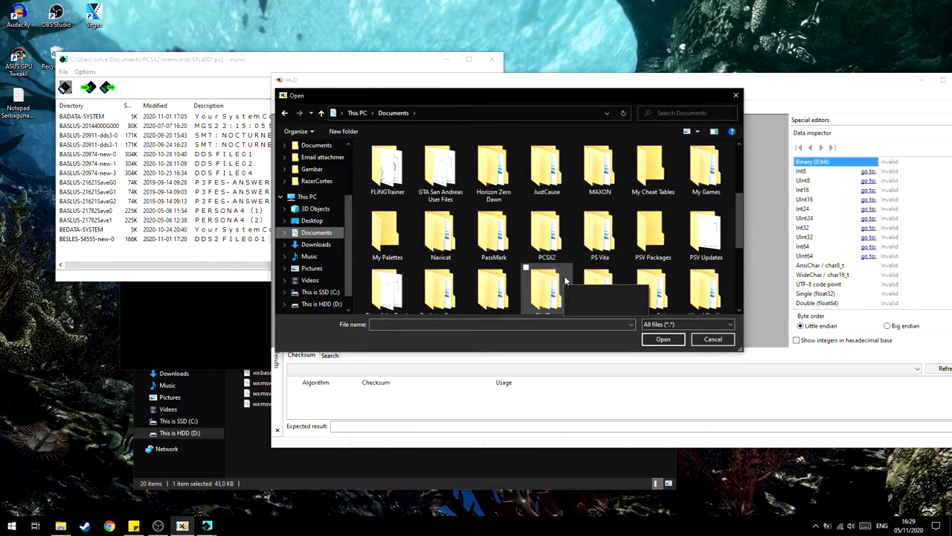
scroll(565, 279, "down", 1)
double_click(562, 232)
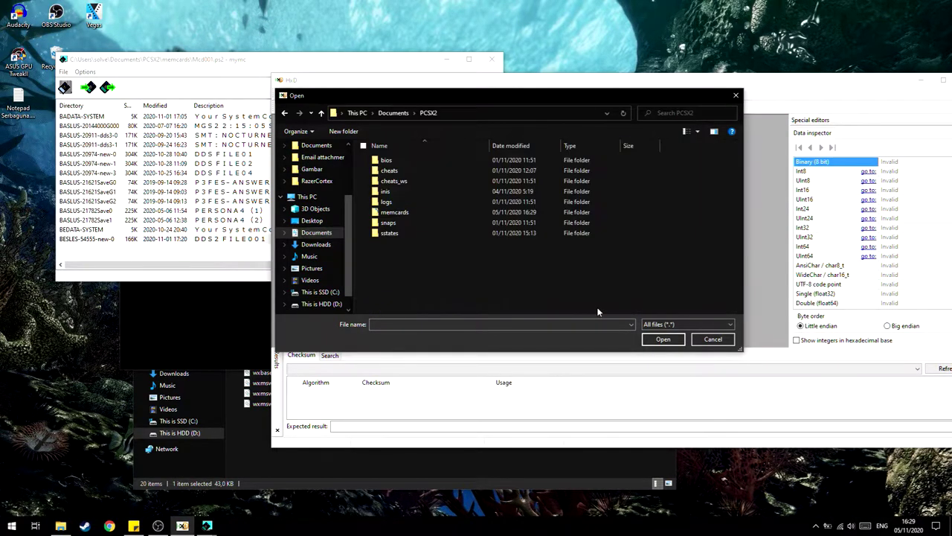
double_click(413, 212)
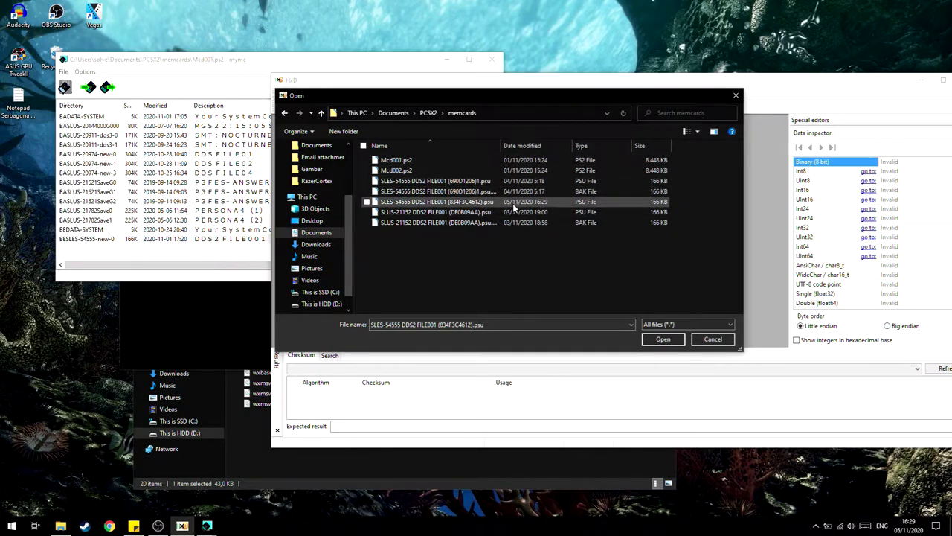
left_click(513, 205)
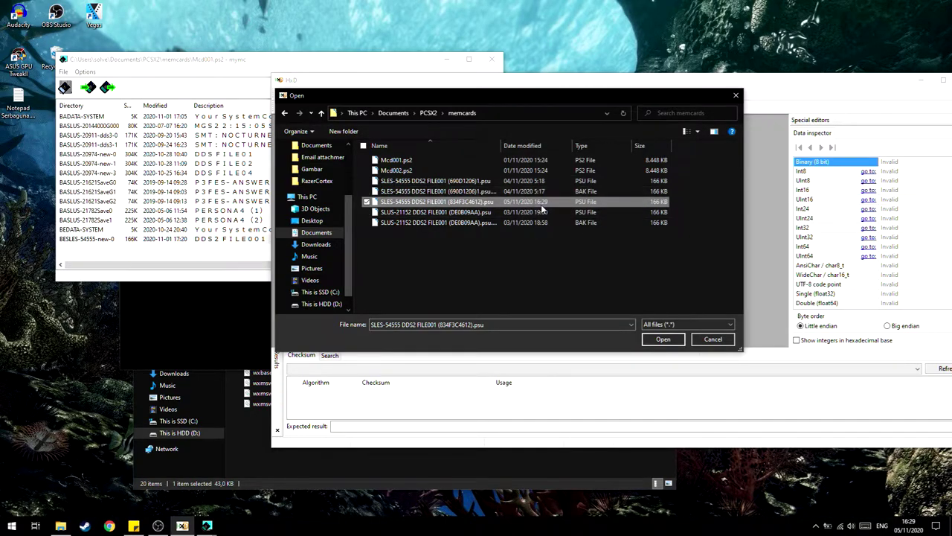
left_click(662, 339)
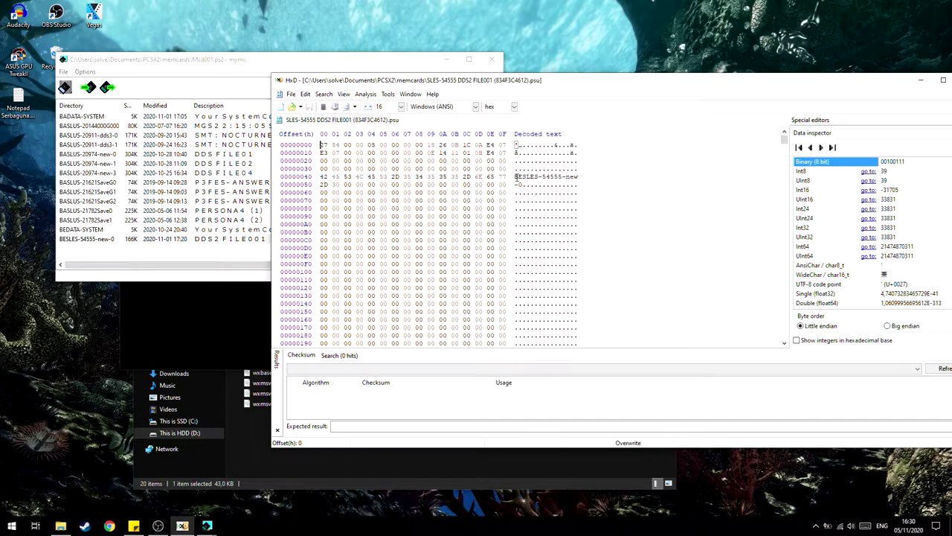
left_click_drag(515, 176, 560, 176)
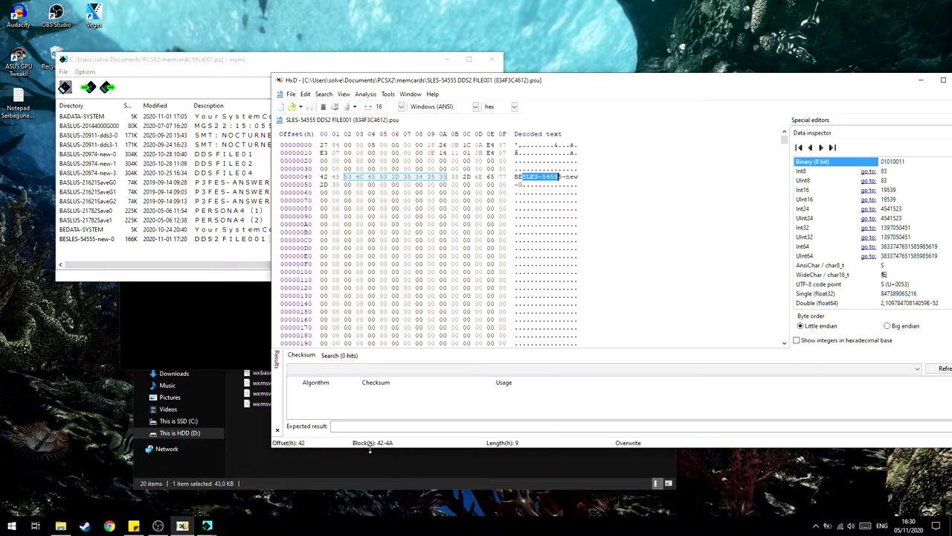
Switch to File Explorer and launch pcsx2.exe from the Emulator\PCSX2 1.4.0 folder on drive D
left_click(250, 462)
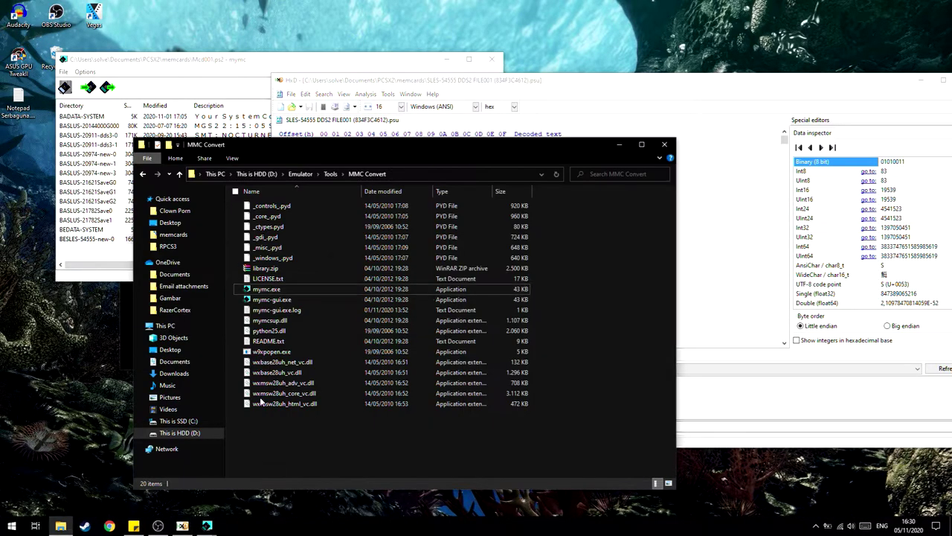
left_click(330, 173)
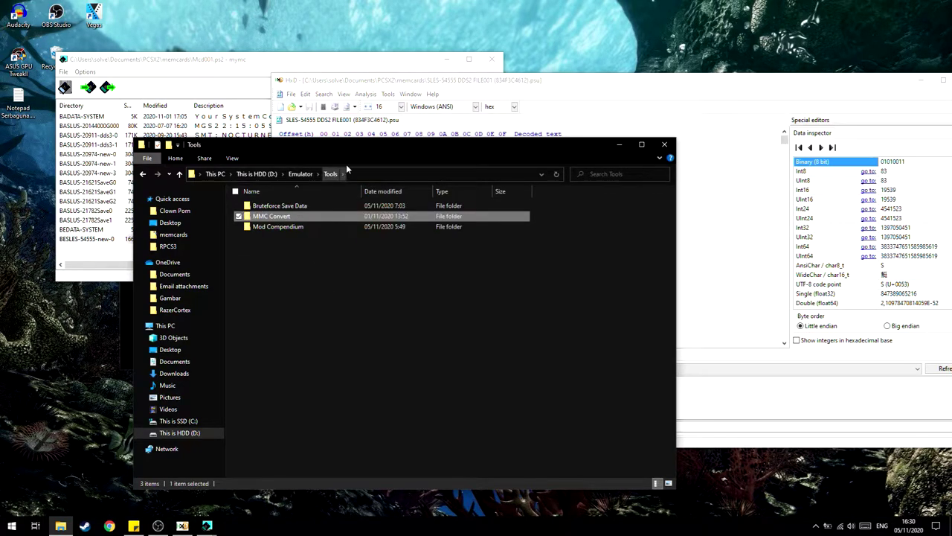
left_click(301, 173)
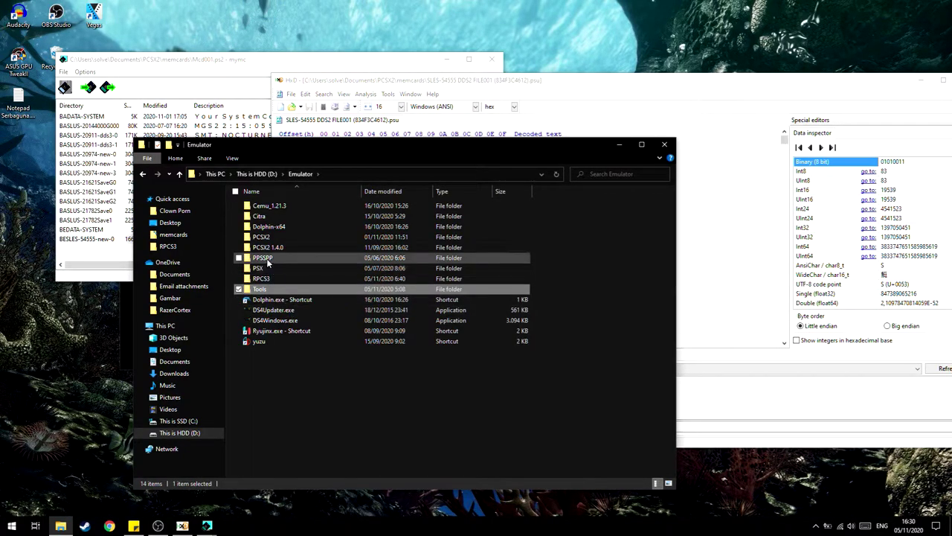
double_click(301, 247)
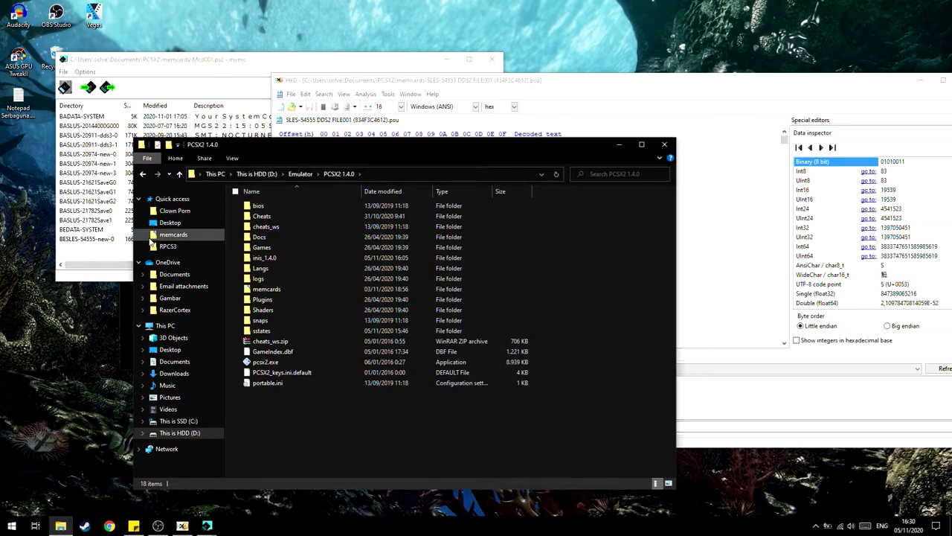
left_click(282, 363)
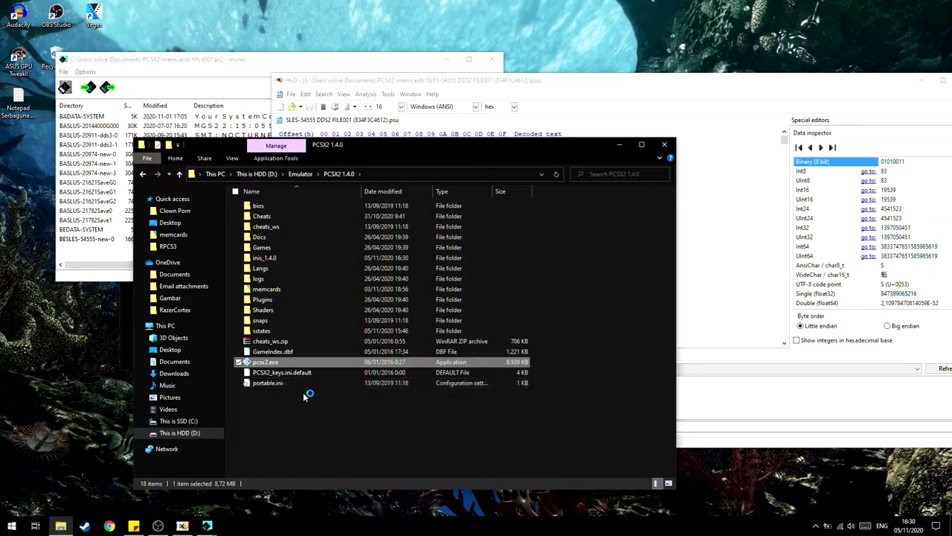
Show the PCSX2 console log
left_click(51, 31)
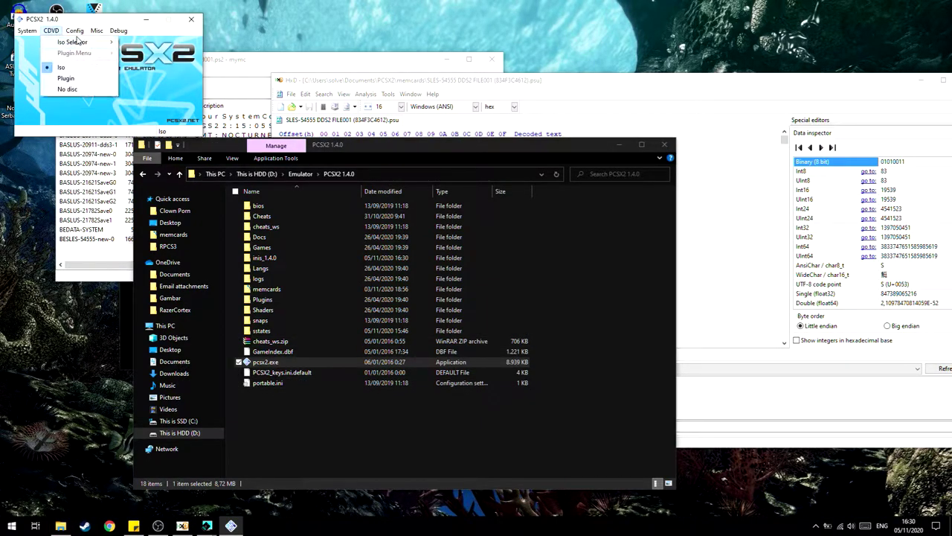
mouse_move(74, 43)
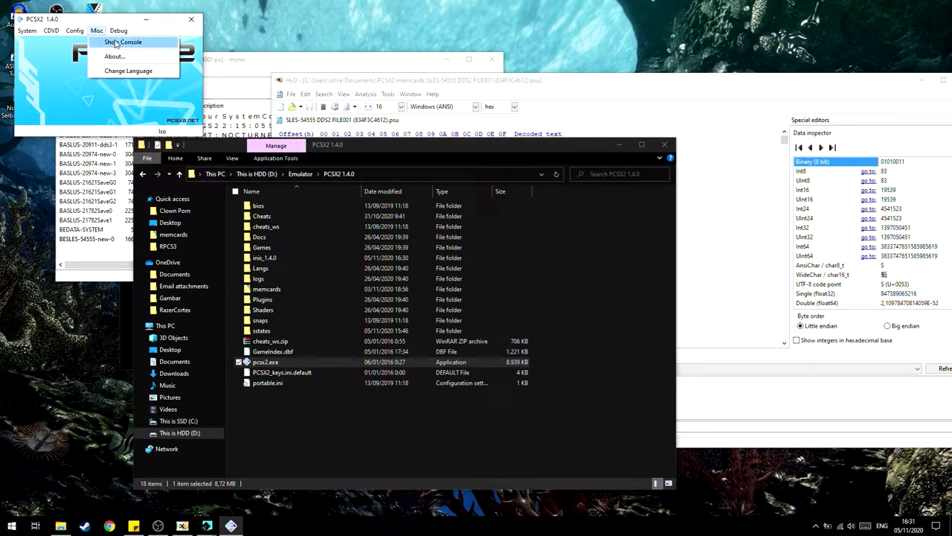
left_click(117, 43)
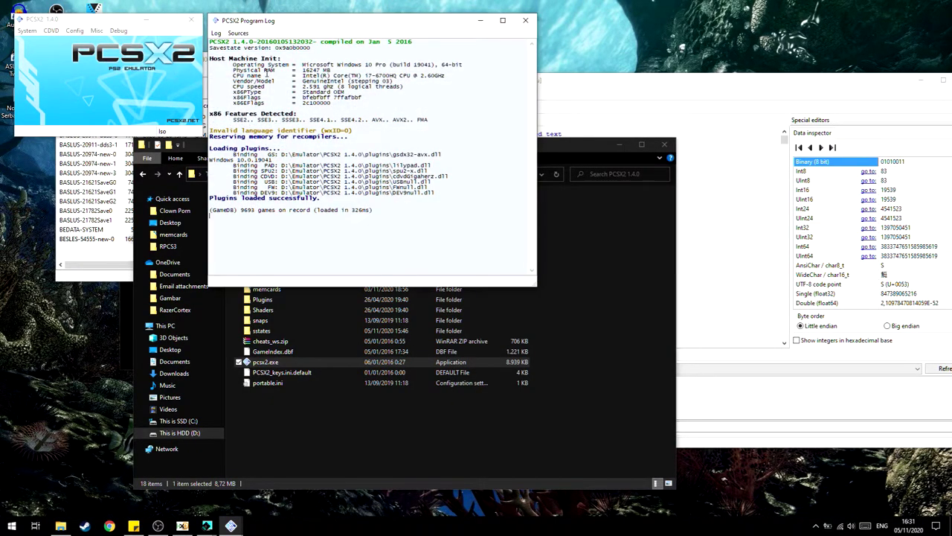
Fast boot the game disc in PCSX2 and close the game window after its details load in the log
left_click(25, 36)
left_click(25, 35)
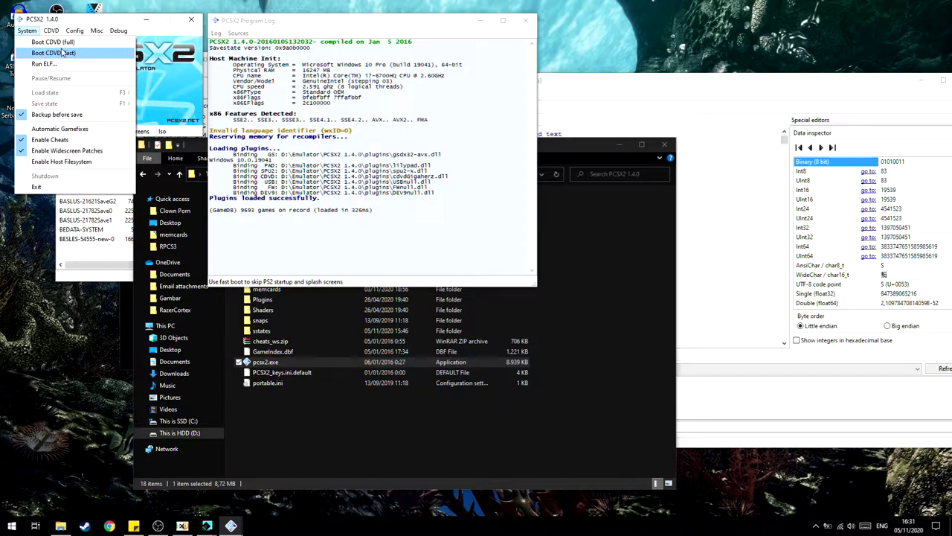
left_click(64, 53)
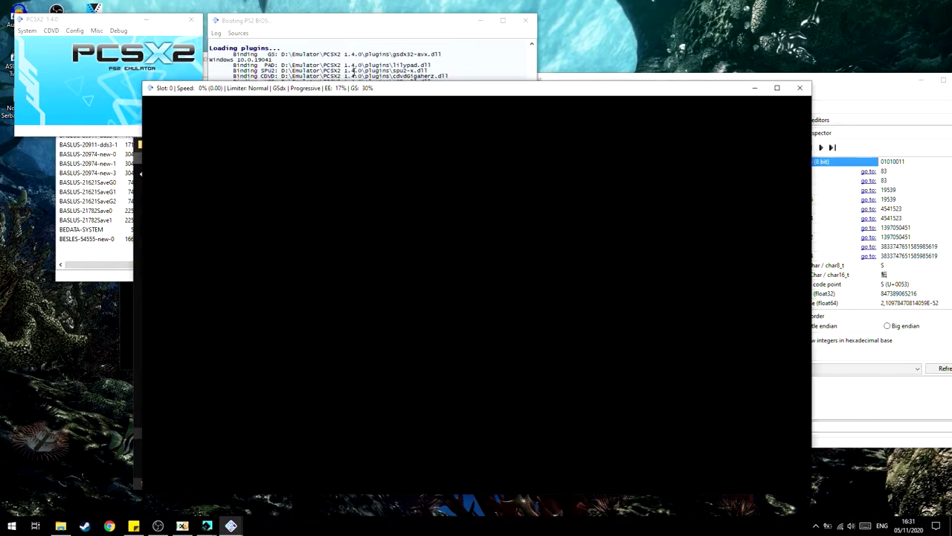
left_click(354, 72)
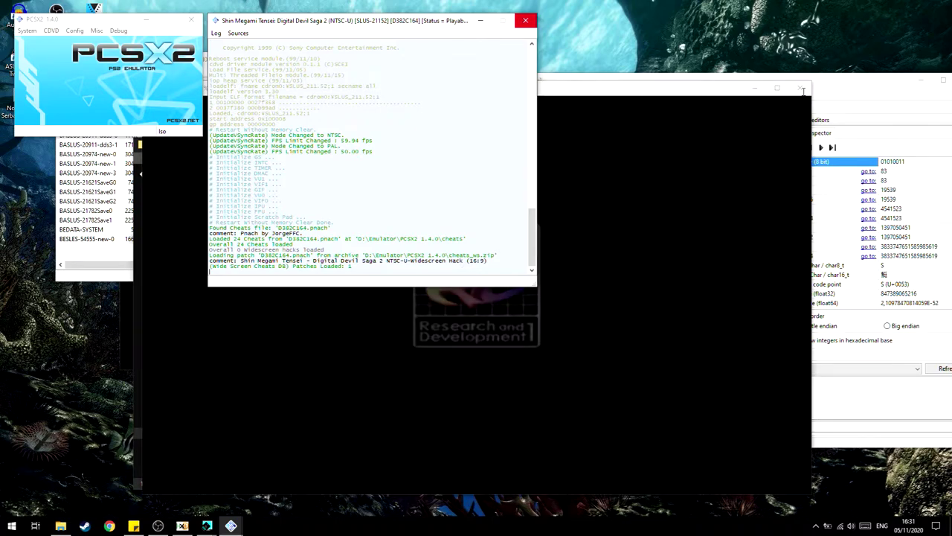
left_click(707, 91)
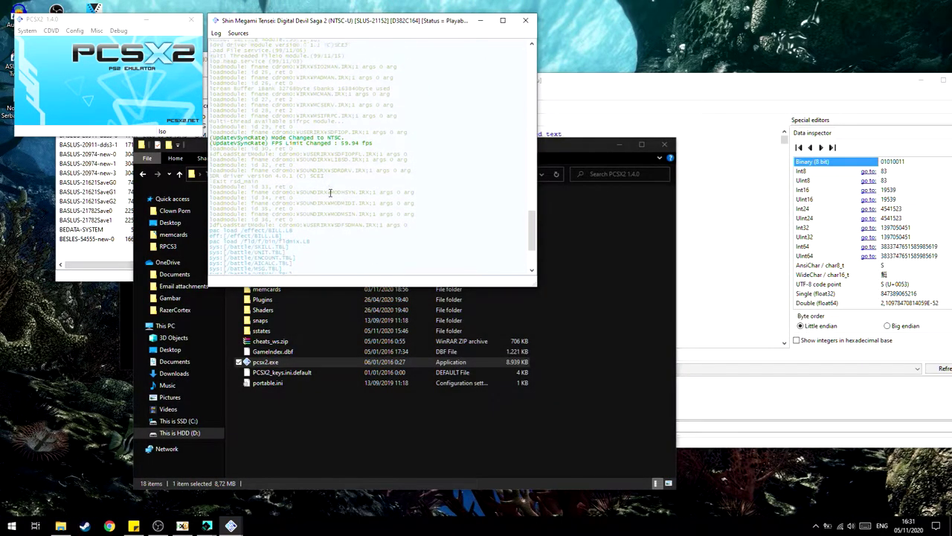
Open the Cheats folder of PCSX2 1.4.0 and search it for the code D382C164 copied from the program log
scroll(332, 195, "up", 8)
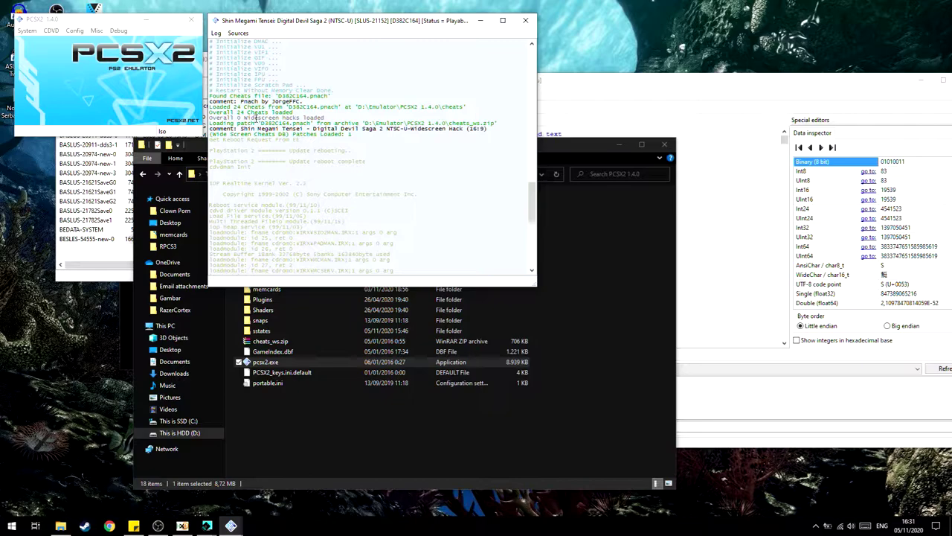
left_click(600, 272)
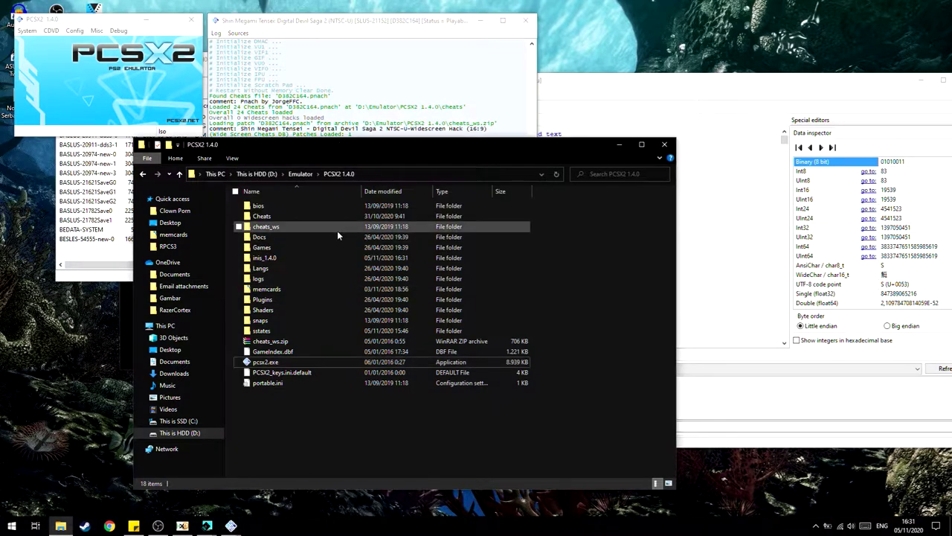
double_click(284, 216)
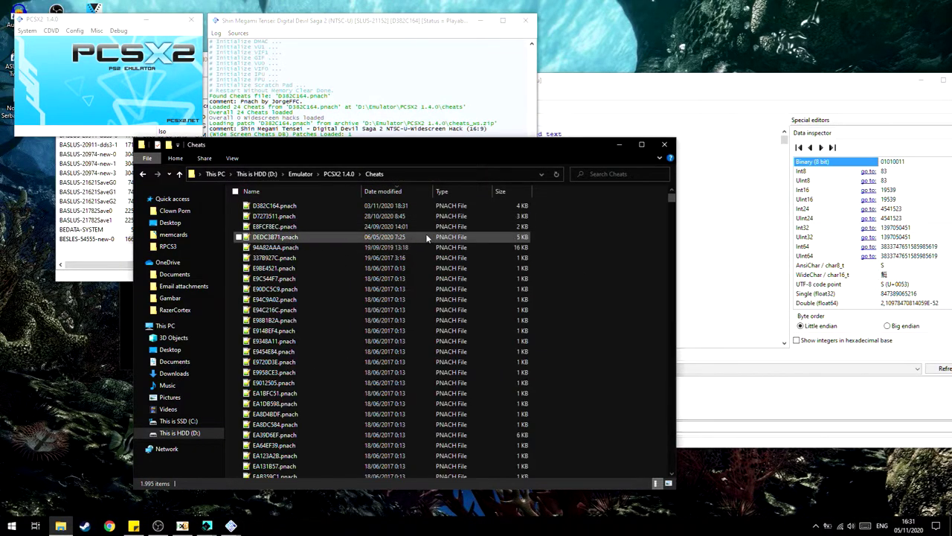
left_click(372, 110)
left_click_drag(285, 109, 316, 107)
key("ctrl+c")
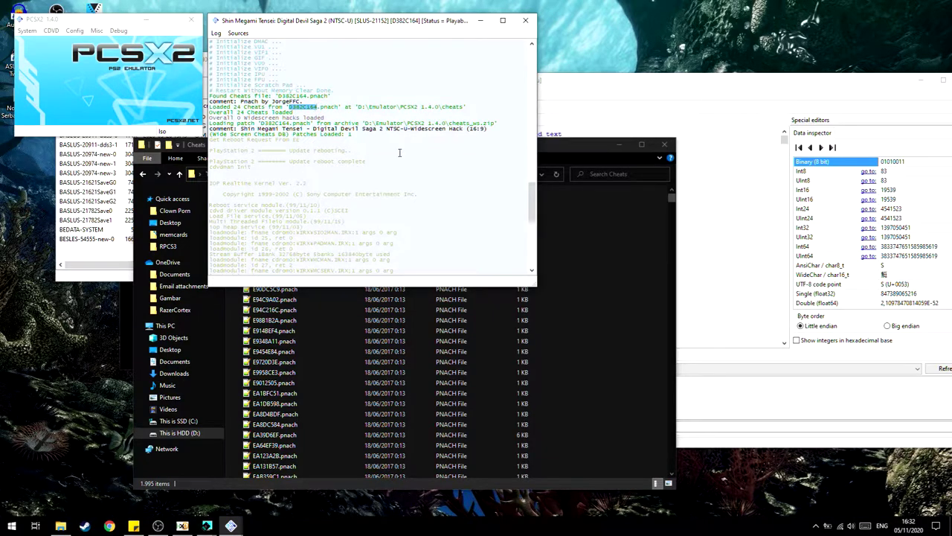
left_click(638, 175)
key("ctrl+v")
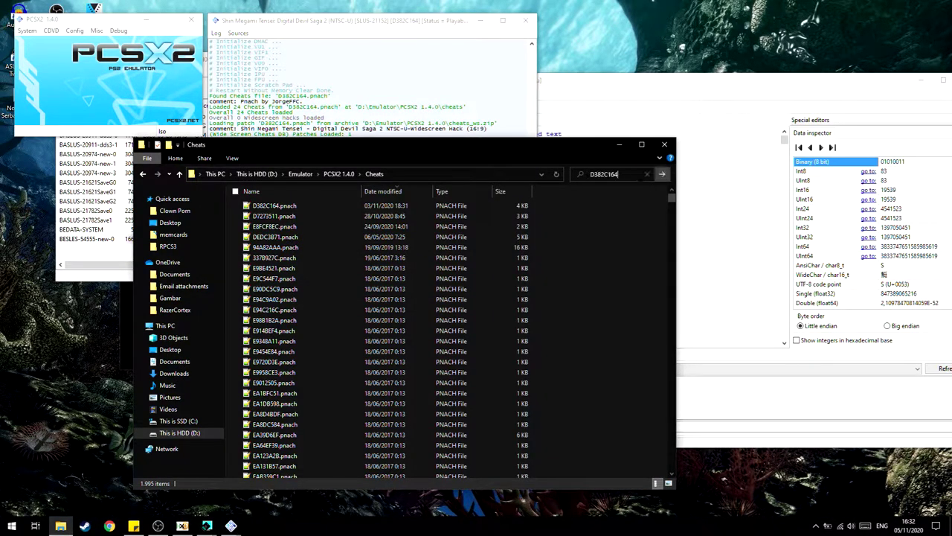
key("Return")
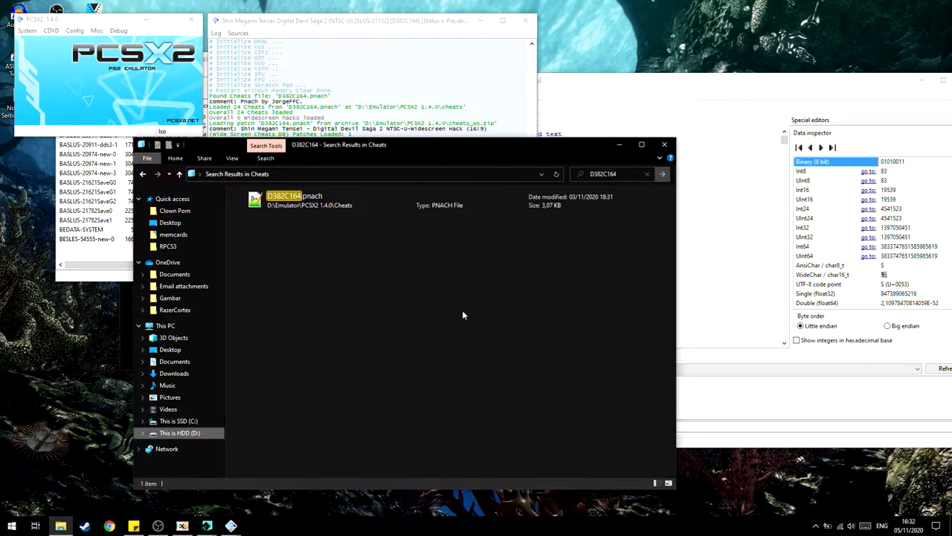
Open D382C164.pnach in Notepad++ and delete the extra A before SLUS-21152 in the gametitle line
double_click(281, 199)
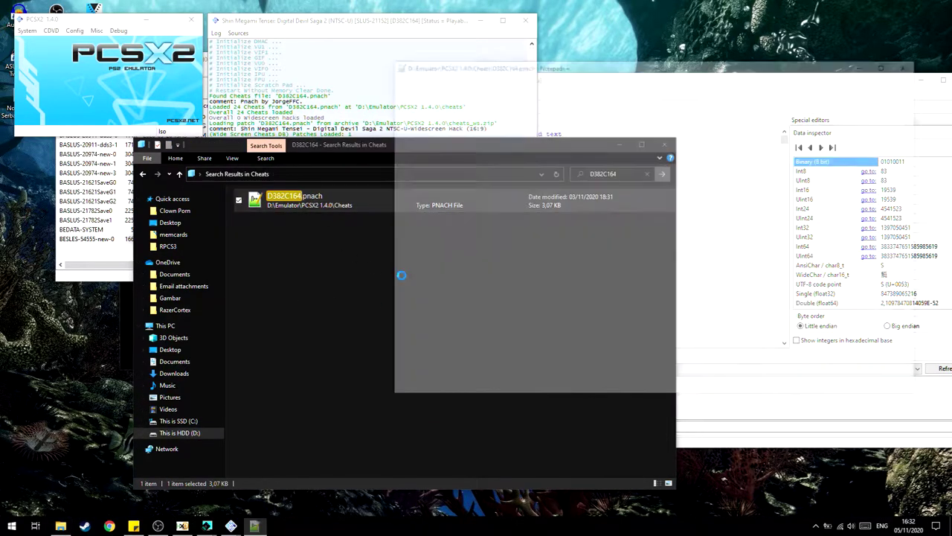
left_click(622, 111)
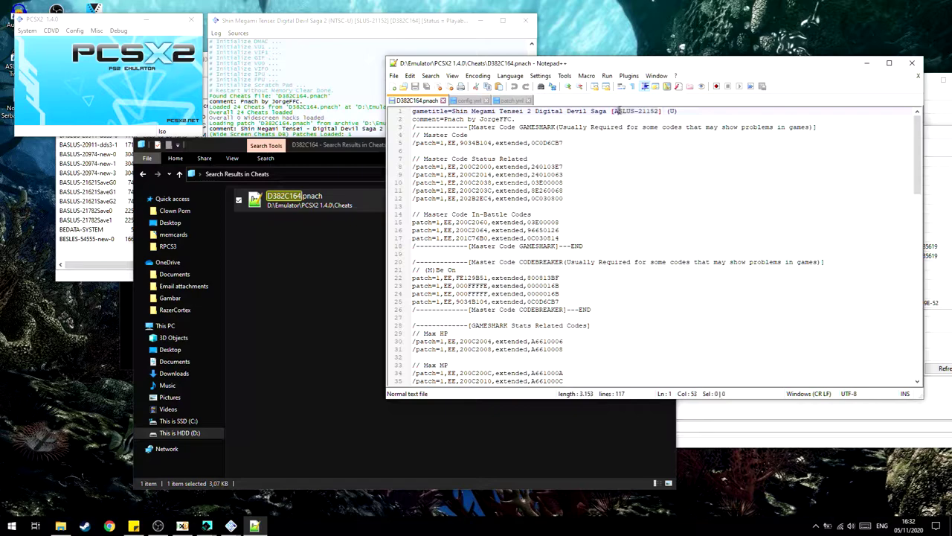
key("BackSpace")
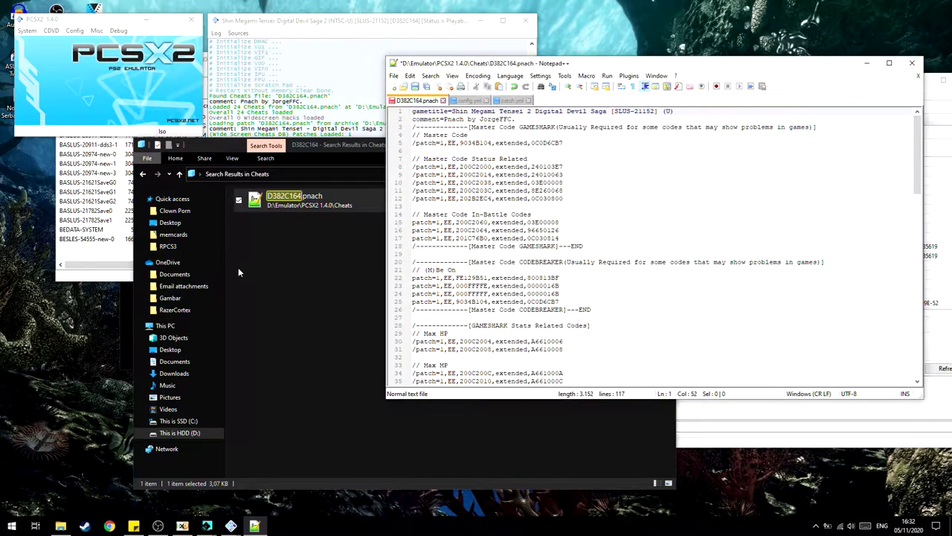
Move the cheat file's window below the save's ID text in HxD and restore the A before SLUS-21152 in the gametitle line
left_click(744, 426)
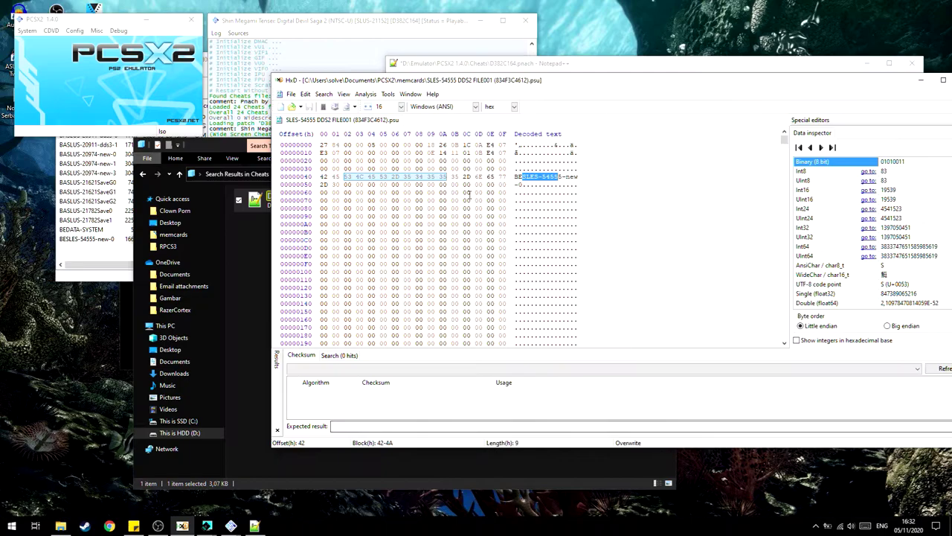
left_click(579, 72)
left_click_drag(602, 71, 546, 244)
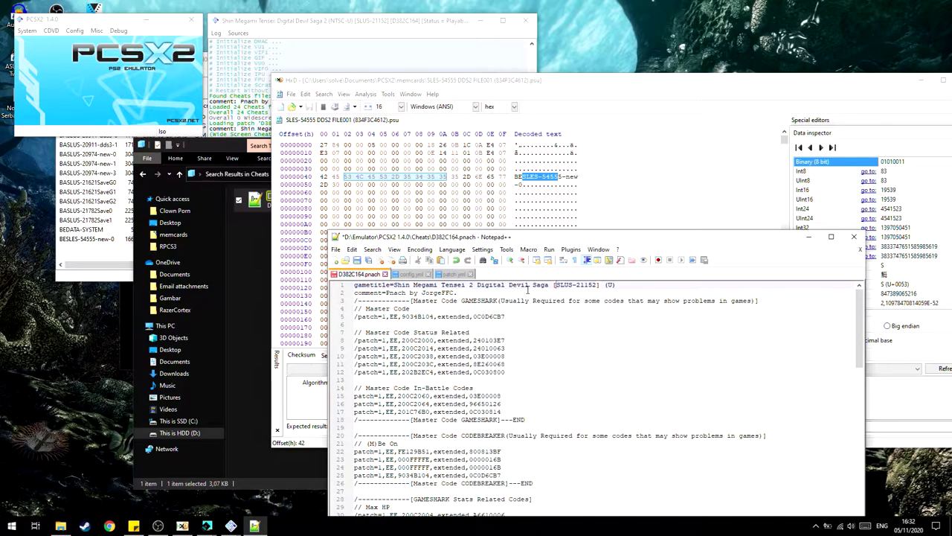
type("A")
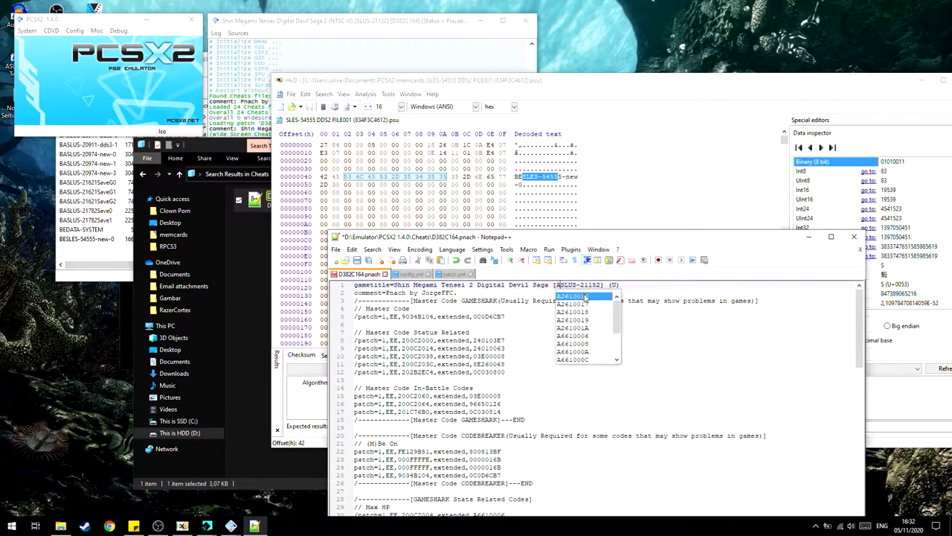
key("BackSpace")
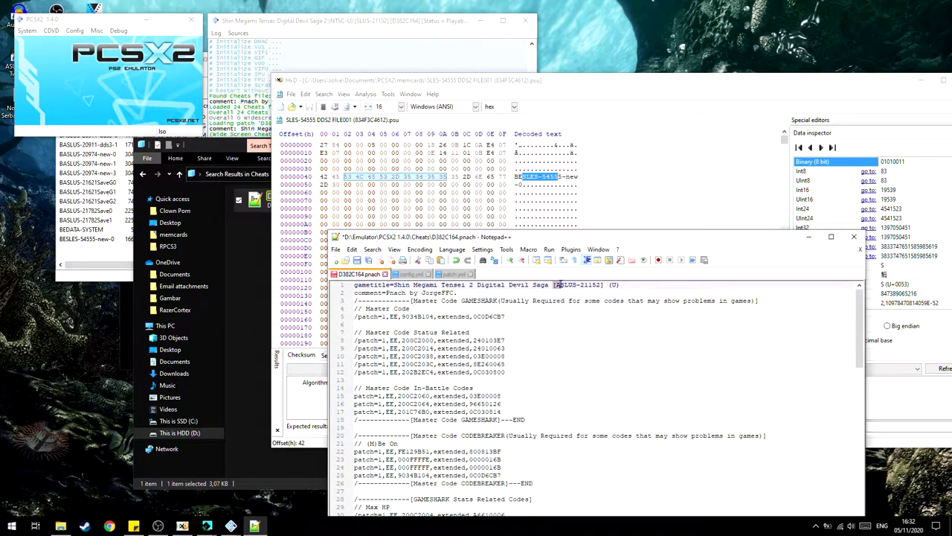
Try to paste SLUS-21152 from the cheat file over the selected SLES-5455 text at offset 42 in HxD
left_click_drag(557, 284, 603, 283)
right_click(532, 178)
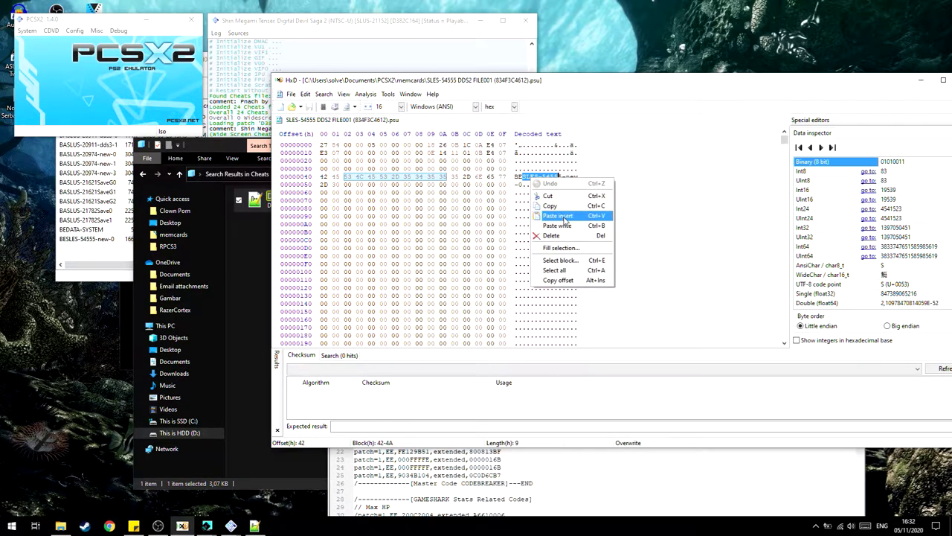
left_click(564, 216)
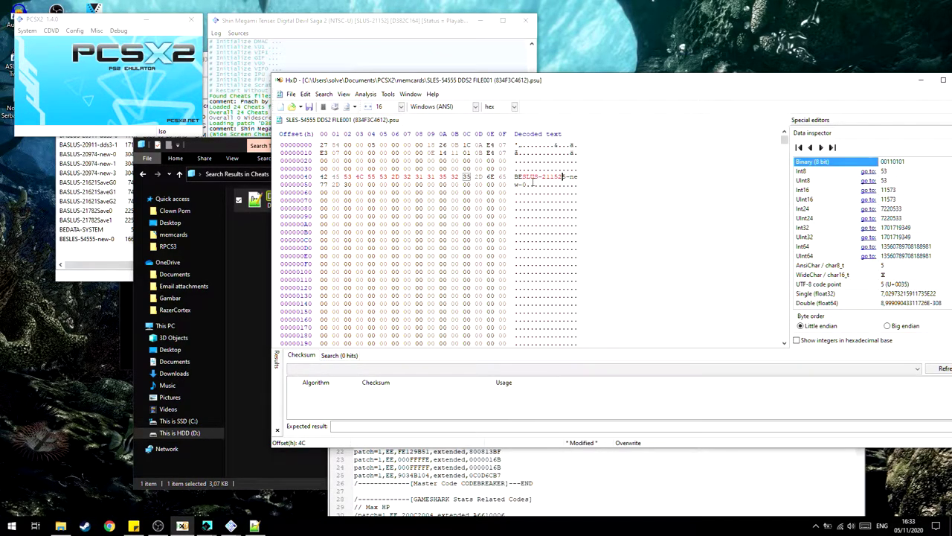
Try to enter the missing A after BE in the save's ID at offset 42
left_click(706, 470)
left_click(556, 287)
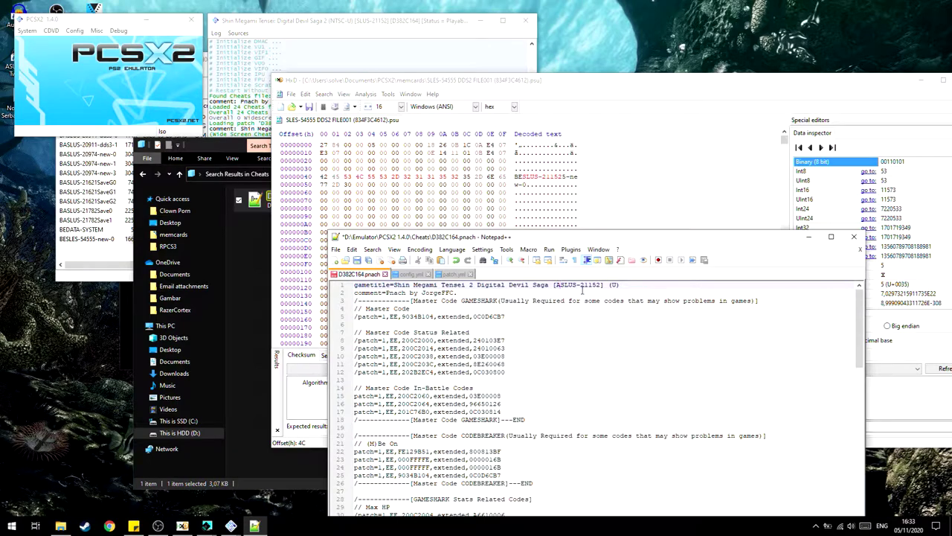
left_click_drag(601, 284, 596, 285)
left_click(524, 178)
type("a")
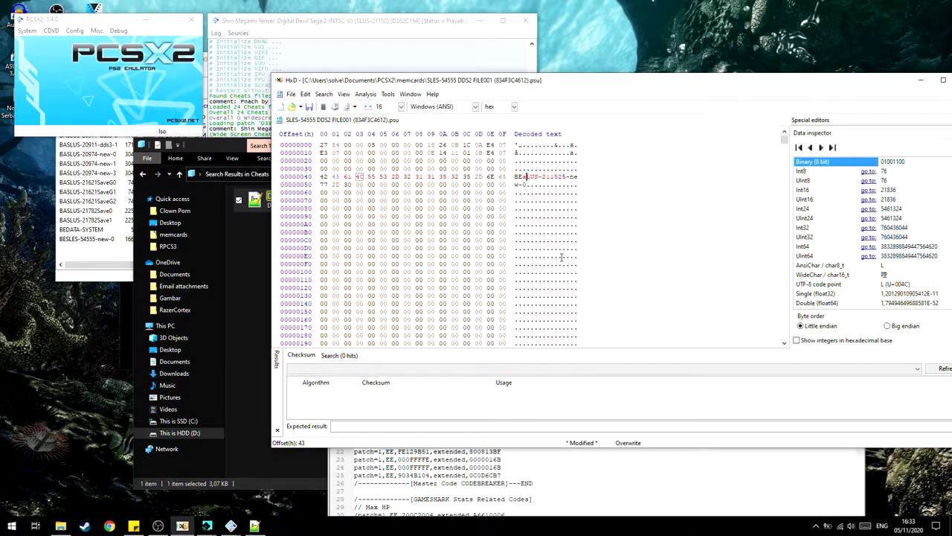
key("BackSpace")
type("AU")
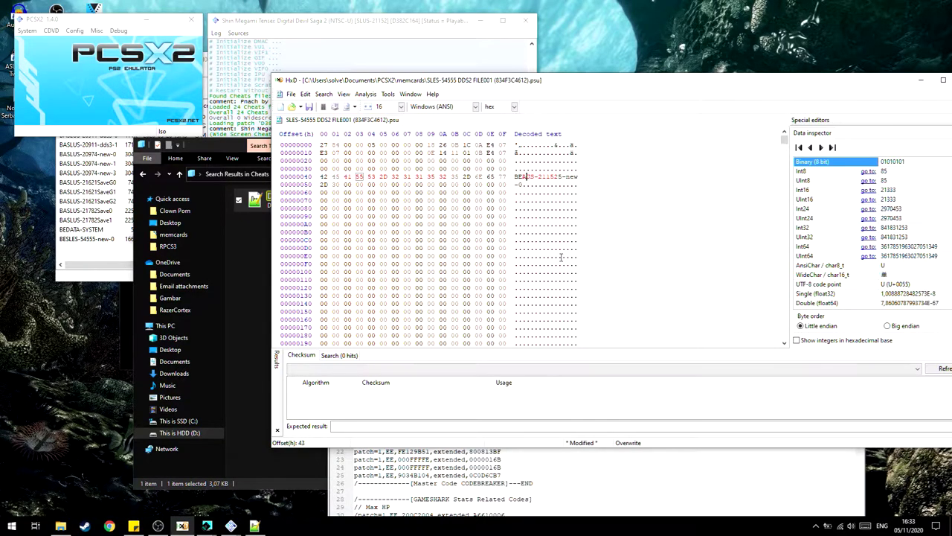
Copy ASLUS-21152 from the cheat file, paste it over ESLES-54555 at offset 41 in HxD, and save the file
left_click(686, 451)
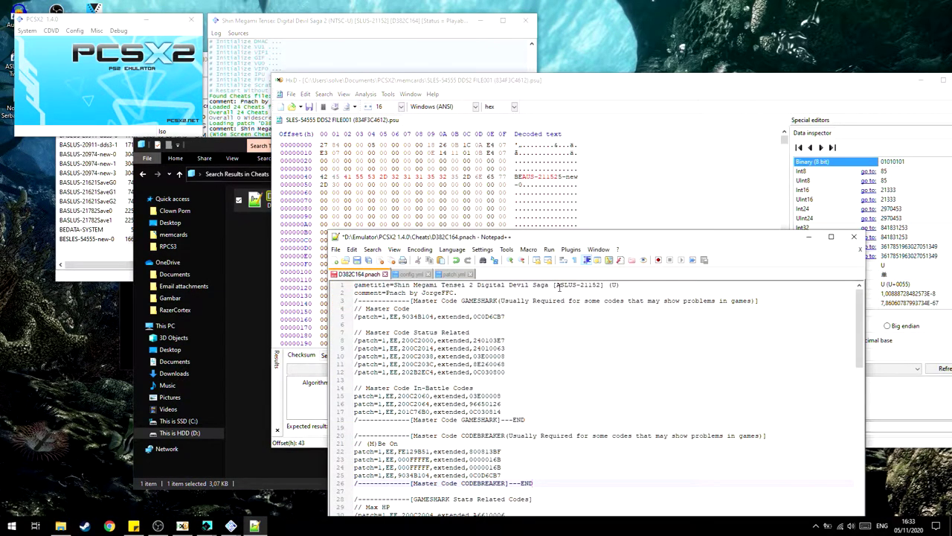
left_click_drag(561, 286, 603, 286)
key("ctrl+c")
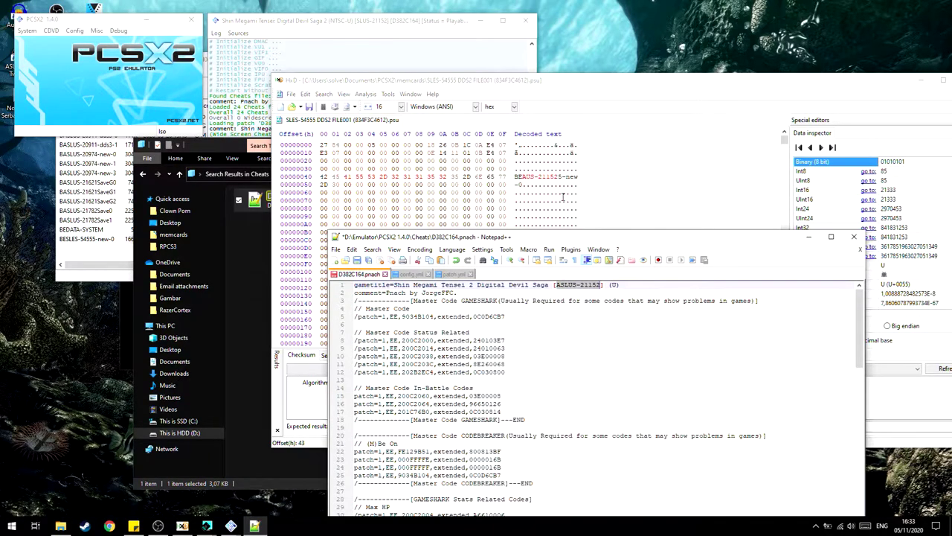
left_click(566, 199)
left_click_drag(559, 176, 517, 176)
key("ctrl+v")
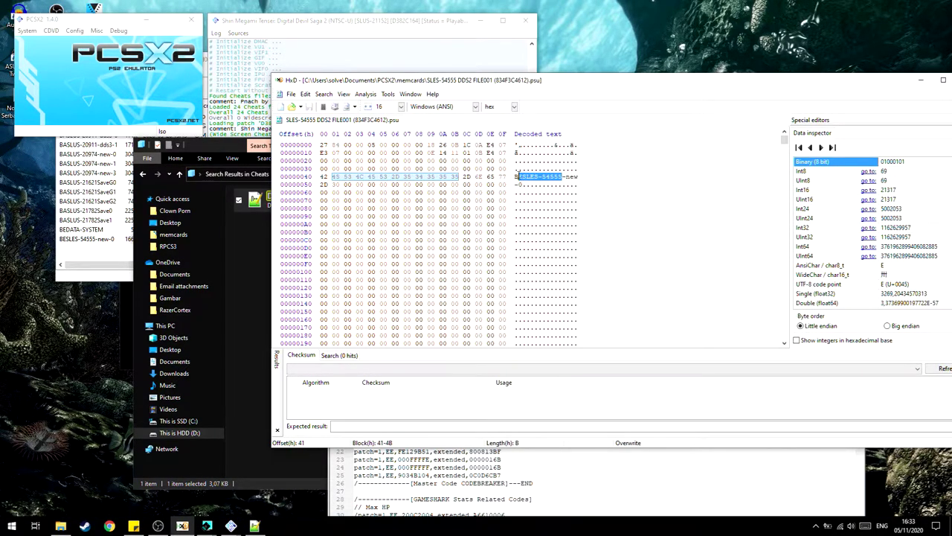
key("ctrl+v")
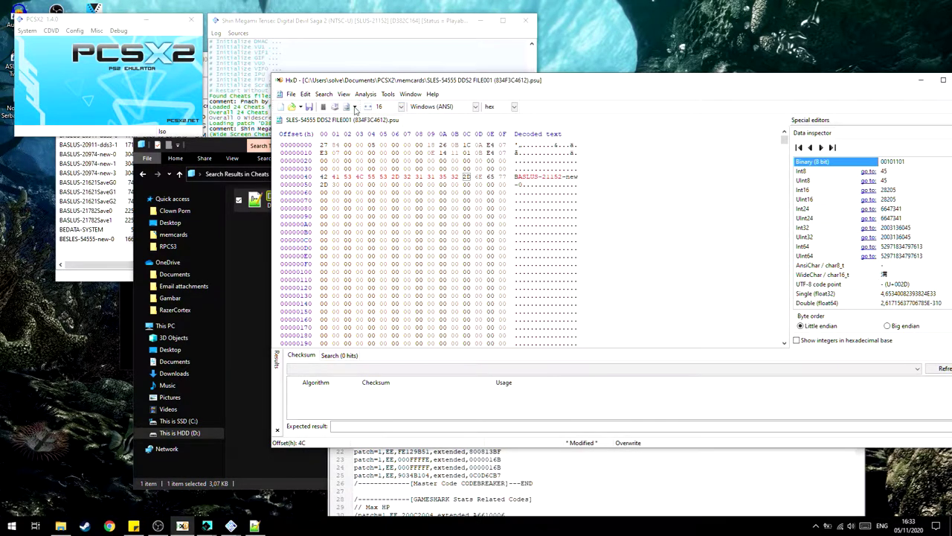
left_click(310, 106)
Replace the second ESLES-54555 at offset 641 with the copied ASLUS-21152
scroll(607, 211, "down", 3)
scroll(604, 207, "down", 18)
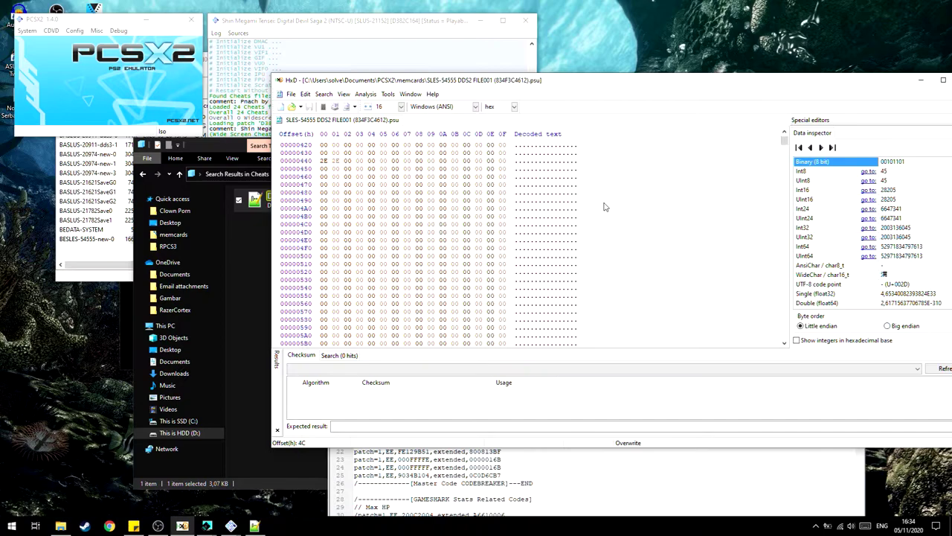
left_click_drag(519, 202, 564, 200)
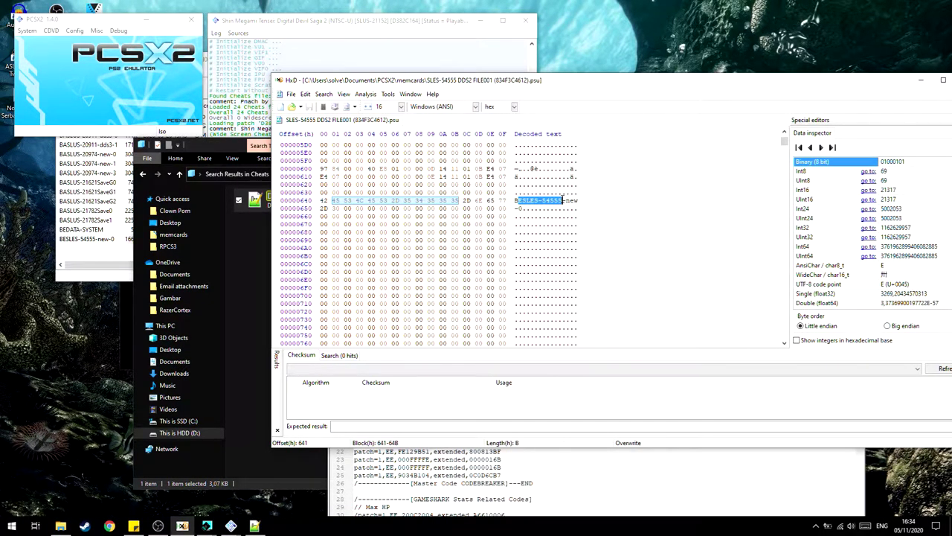
key("ctrl+v")
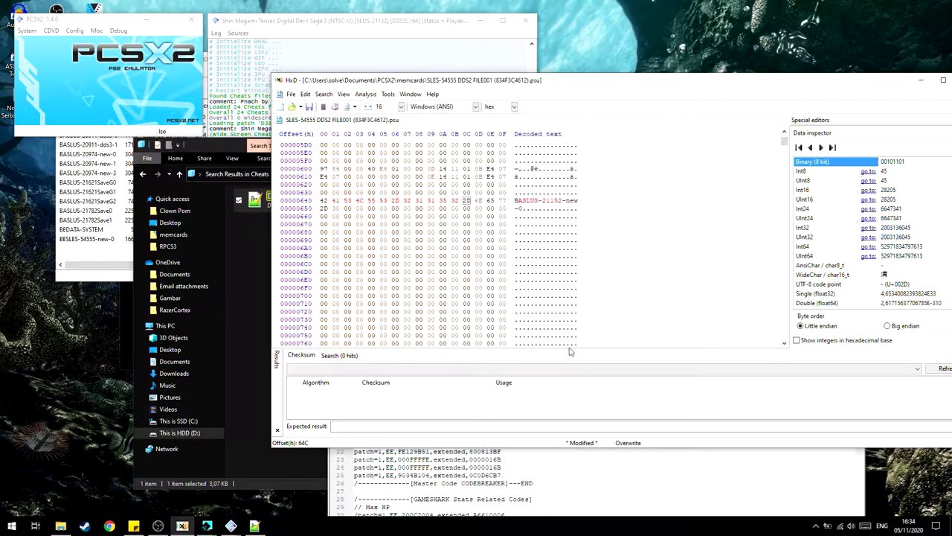
Search forward through the save file for the text BESLES and dismiss the result
key("ctrl+f")
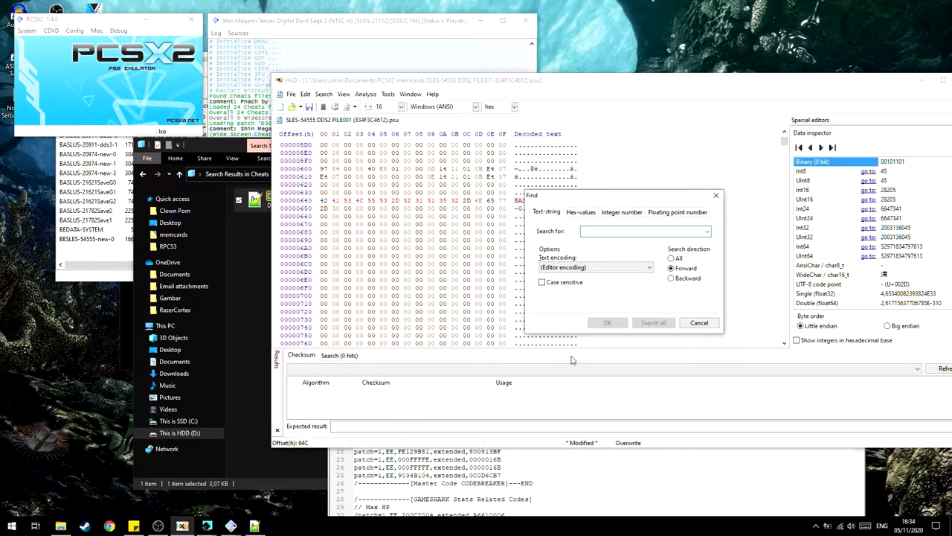
type("BESLES")
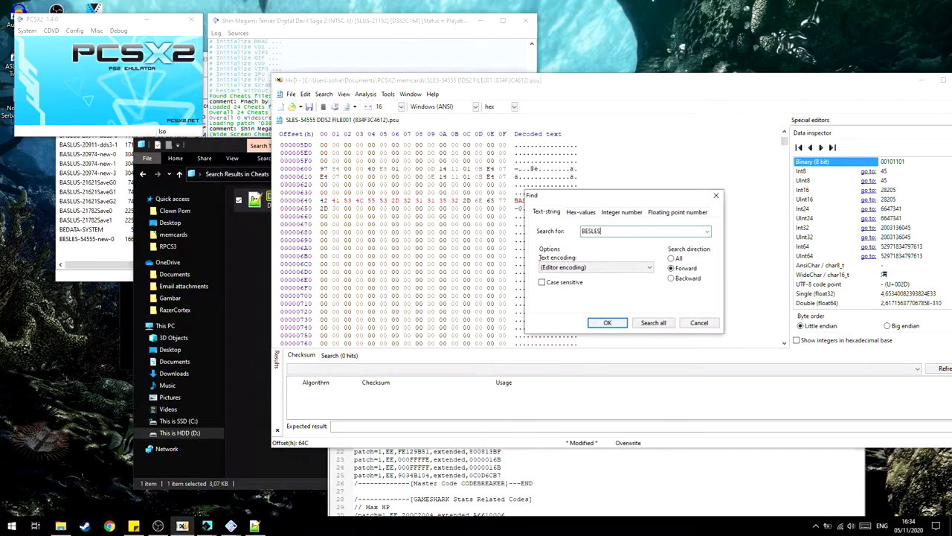
key("Return")
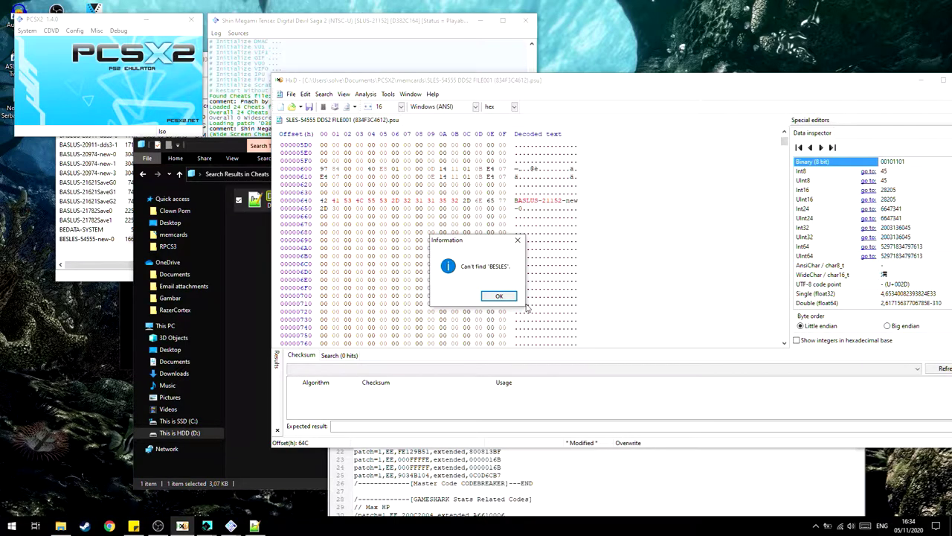
left_click(500, 297)
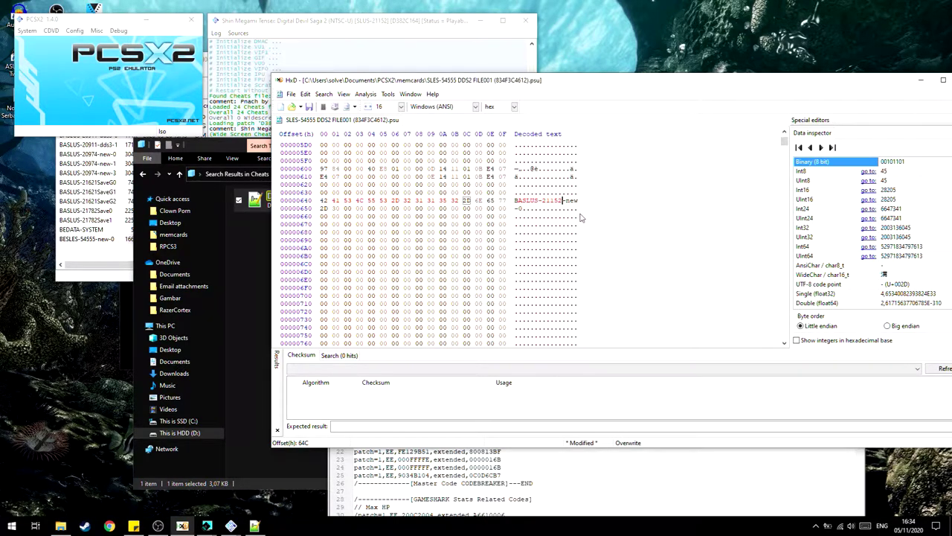
Undo the replacement at offset 641 and search the file in all directions for every occurrence of 54555
key("ctrl+z")
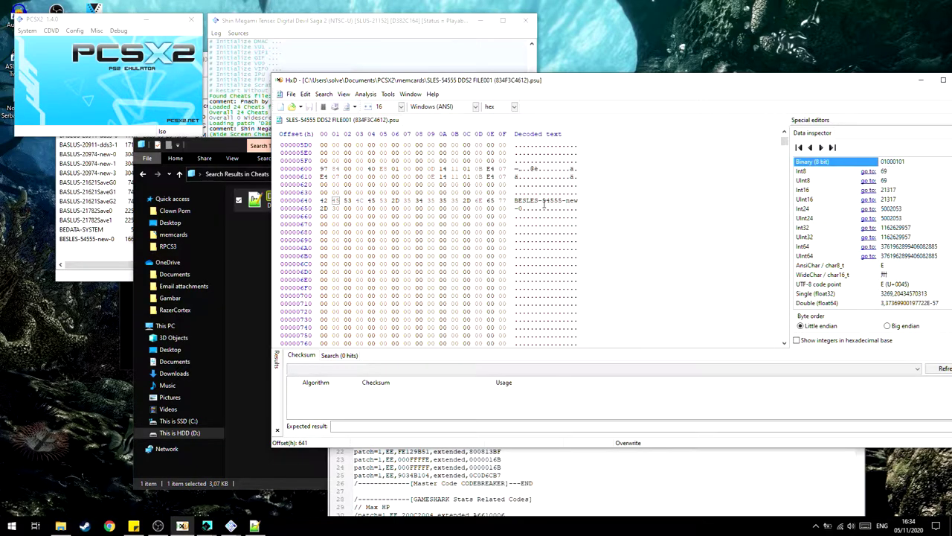
key("ctrl+f")
type("S")
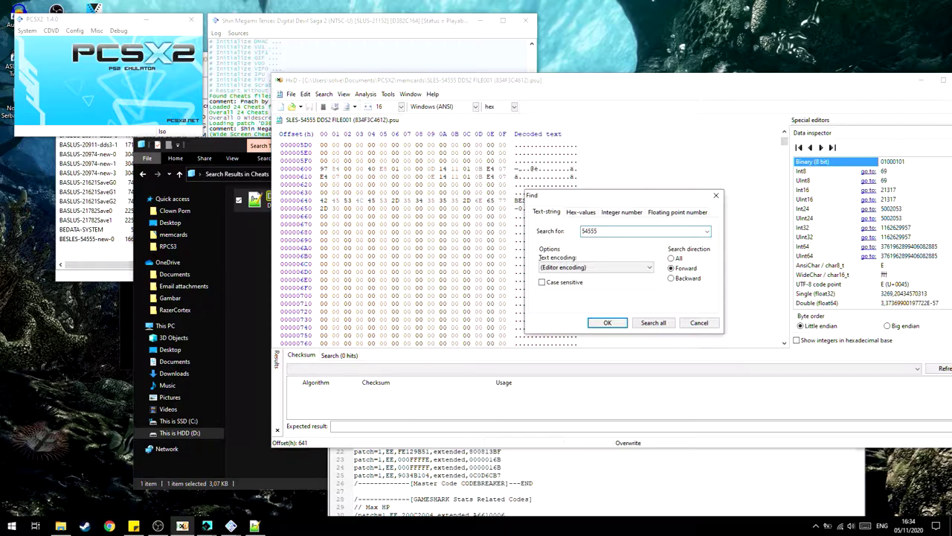
left_click(671, 258)
left_click(654, 323)
Paste ASLUS-21152 over ESLES-54555 at offset 641 and save the edited save file
left_click_drag(561, 200, 519, 202)
key("ctrl+v")
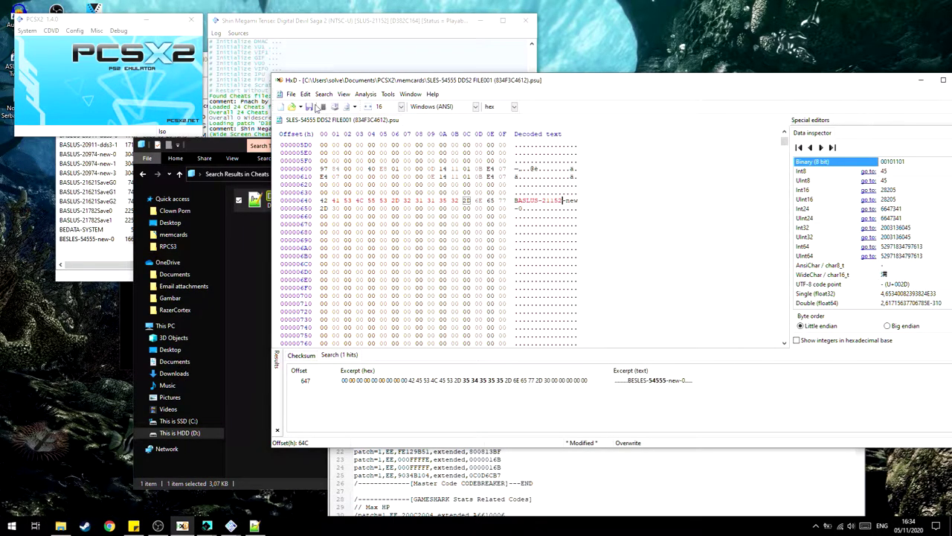
left_click(311, 108)
Close HxD and import SLES-54555 DDS2 FILE001 (834F3C4612).psu into the Mcd001.ps2 memory card in mymc
left_click_drag(870, 80, 756, 84)
left_click(853, 84)
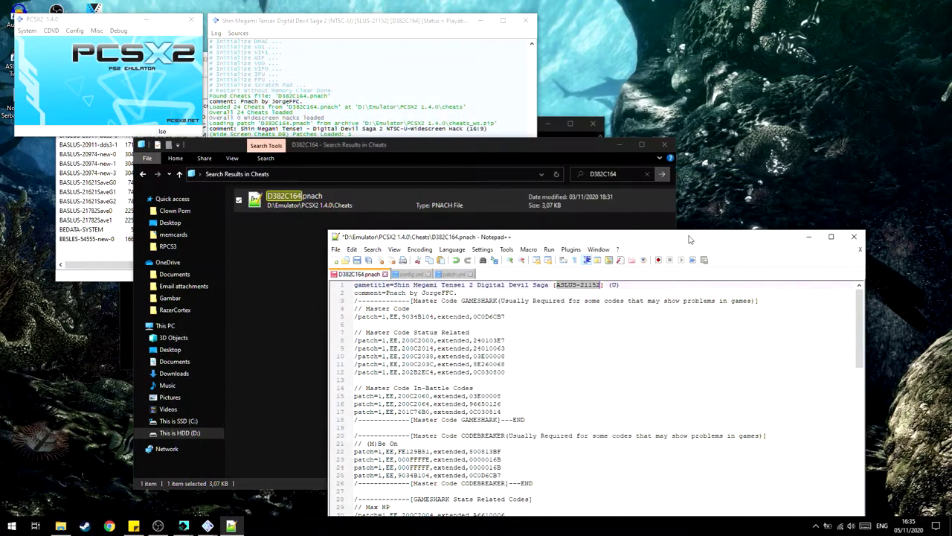
left_click(89, 264)
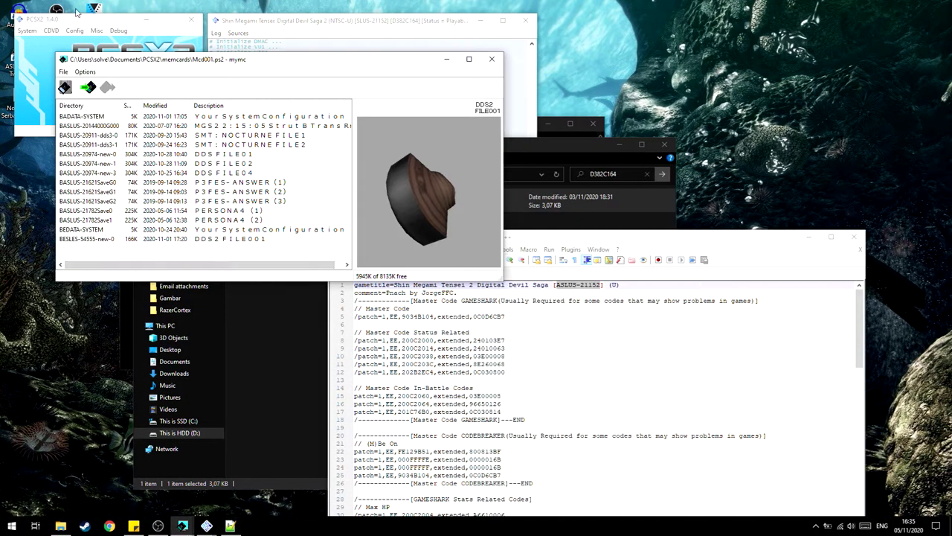
left_click(89, 88)
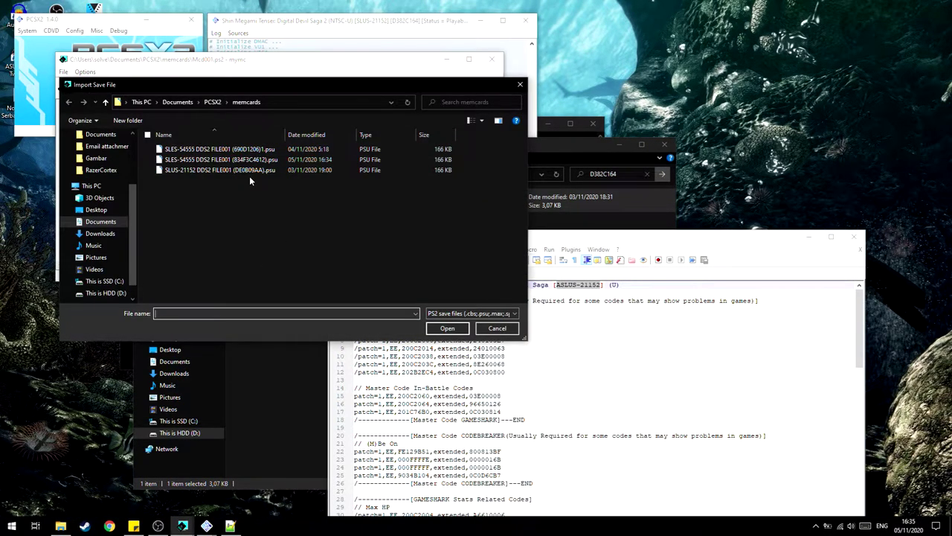
left_click(320, 157)
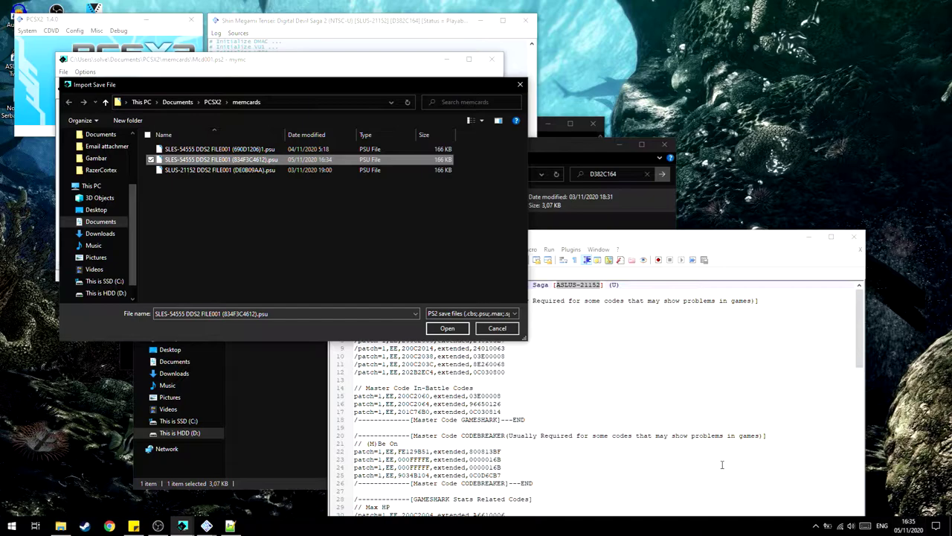
left_click(446, 328)
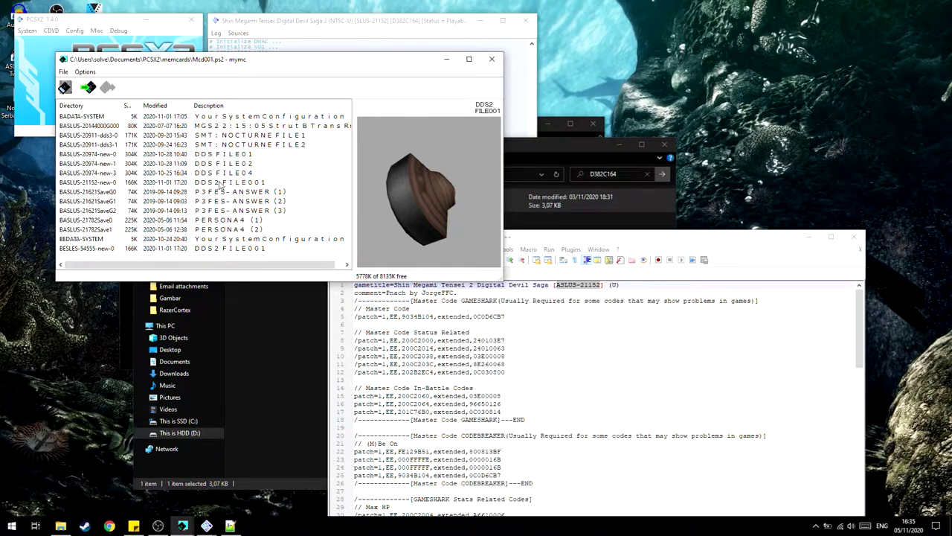
Compare the BASLUS-21152-new-0 and BESLES-54555-new-0 saves in mymc, and switch to PCSX2 1.4.0
left_click(195, 184)
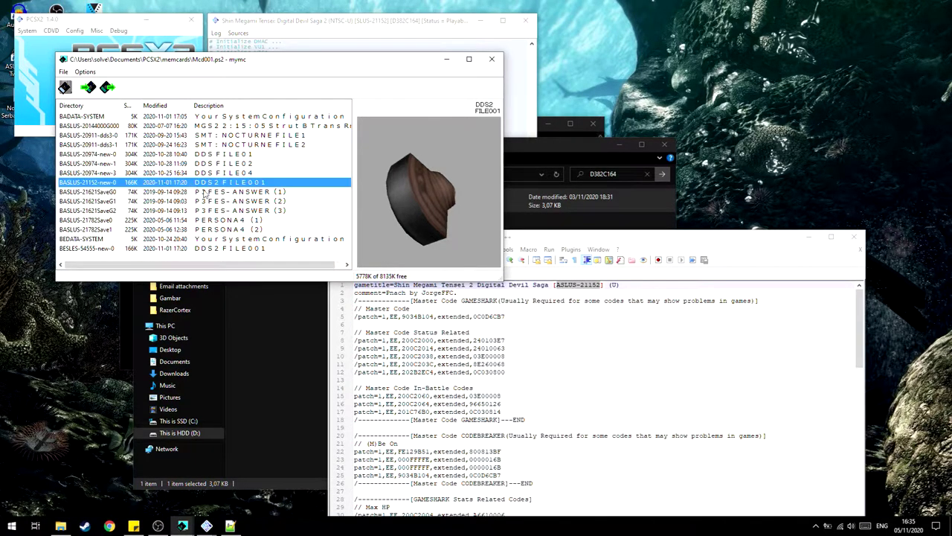
left_click(279, 250)
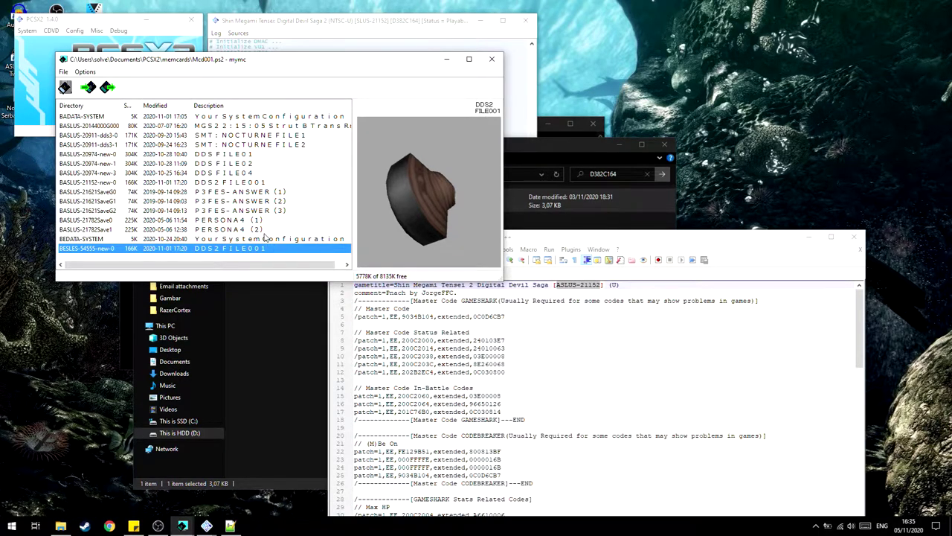
left_click(27, 32)
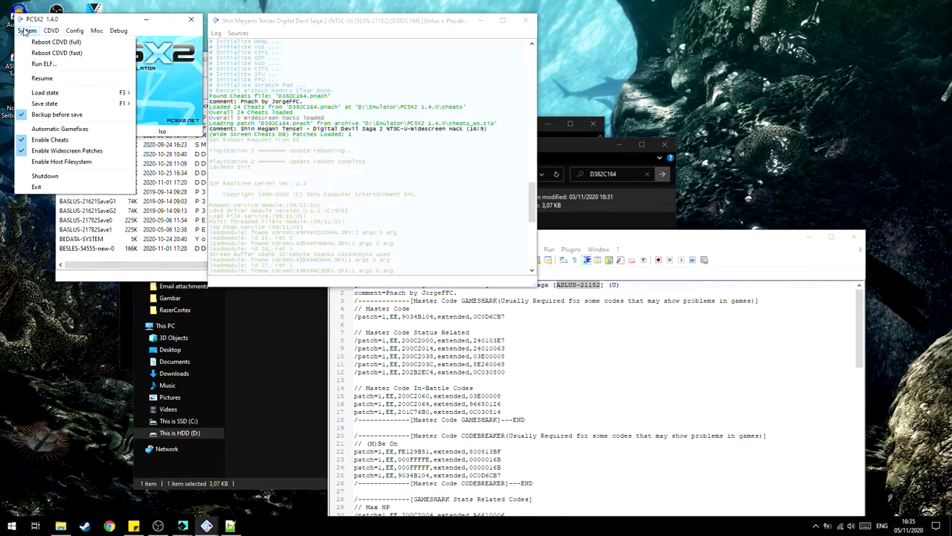
mouse_move(119, 31)
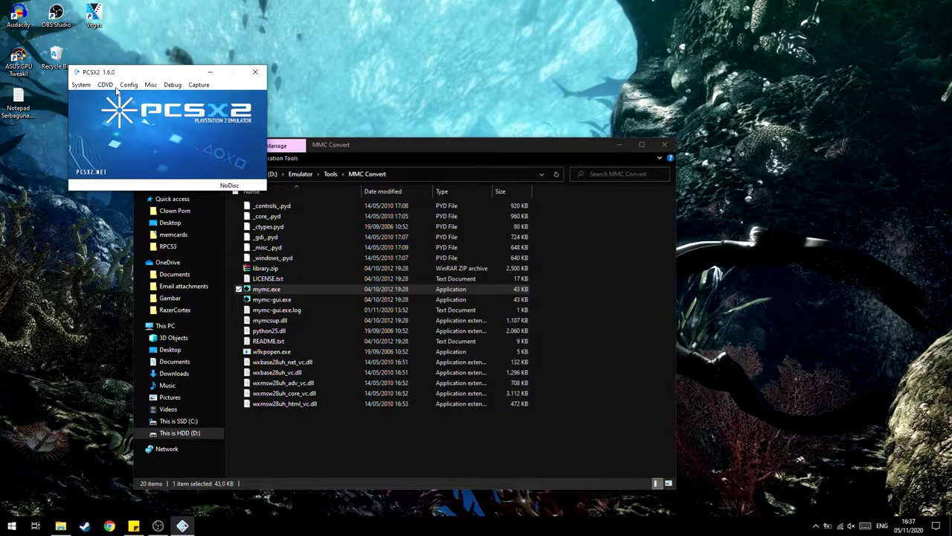
Set the PCSX2 memory card folder to Documents\PCSX2\memcards and apply the change
left_click(131, 86)
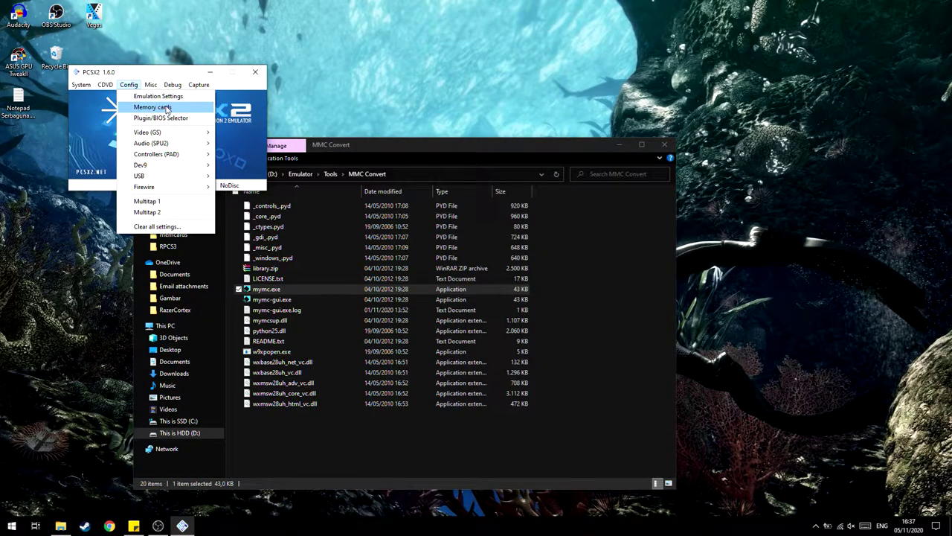
left_click(167, 109)
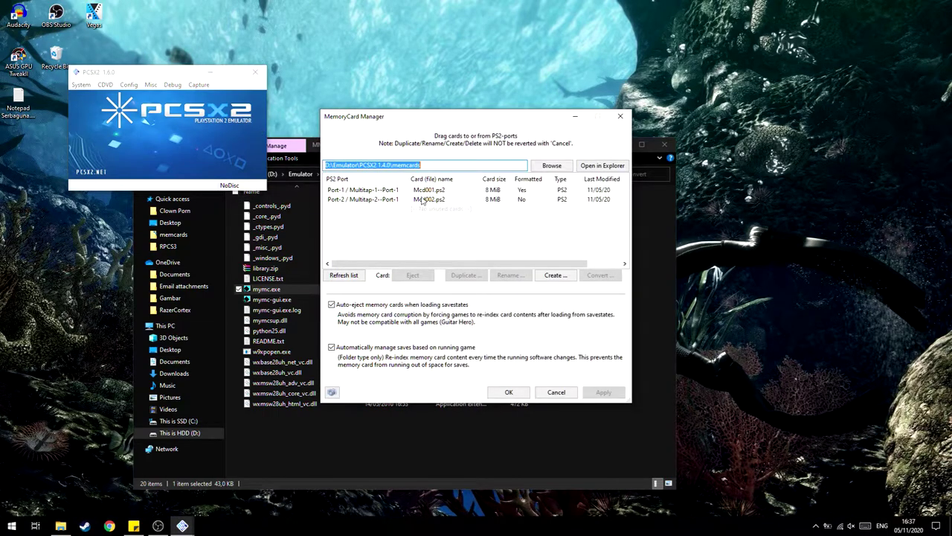
left_click(551, 165)
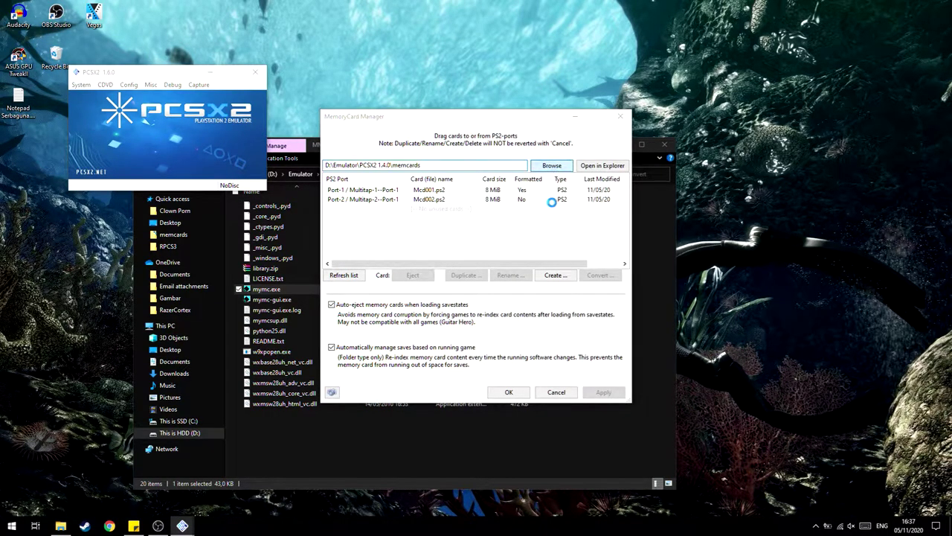
left_click(365, 268)
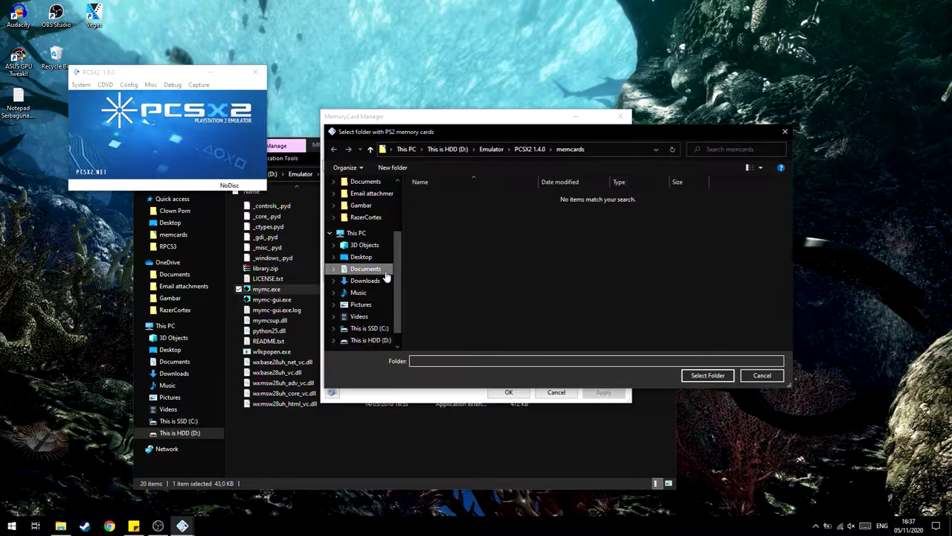
scroll(439, 286, "down", 1)
left_click(584, 325)
double_click(584, 324)
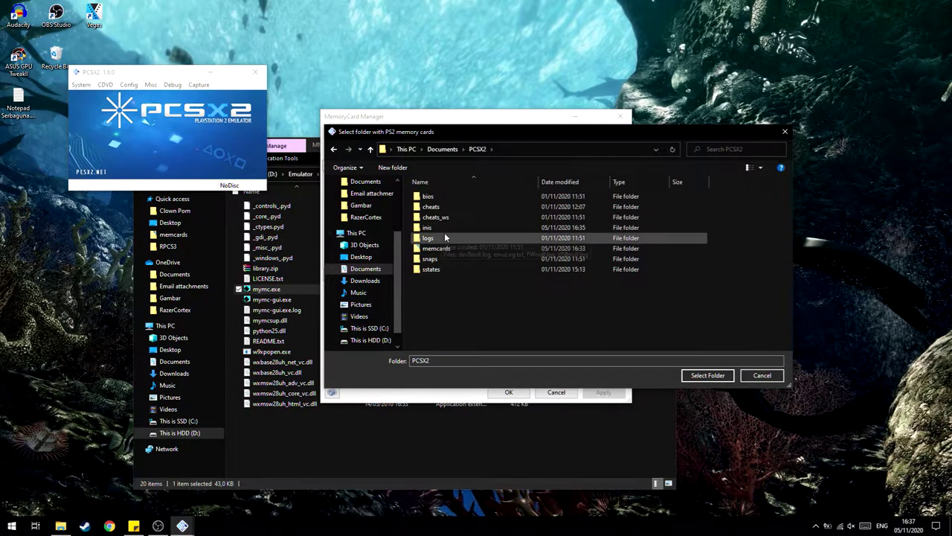
double_click(455, 248)
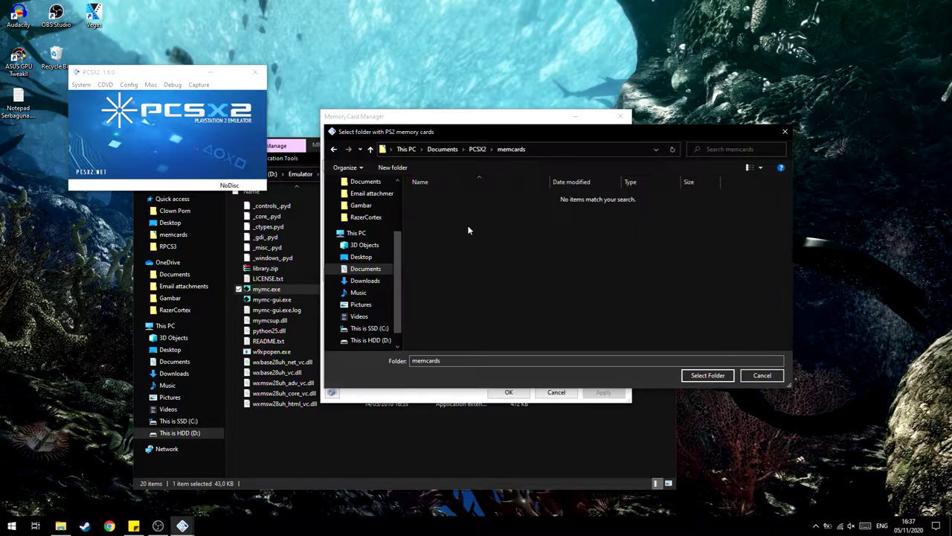
left_click(706, 376)
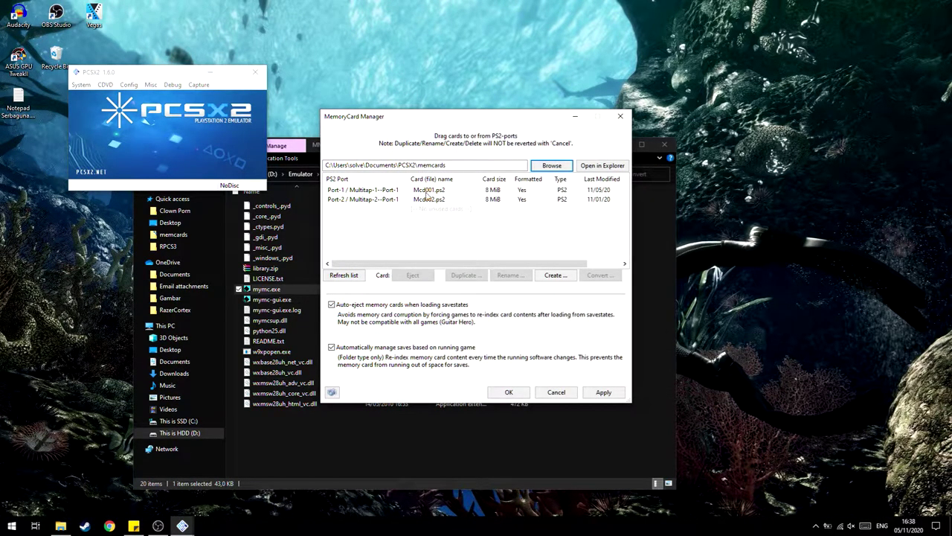
left_click(410, 191)
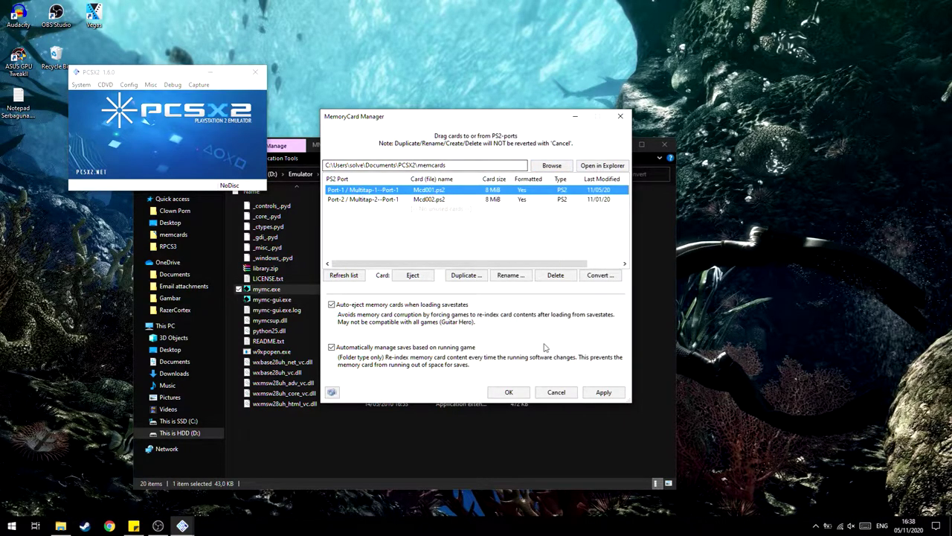
left_click(603, 392)
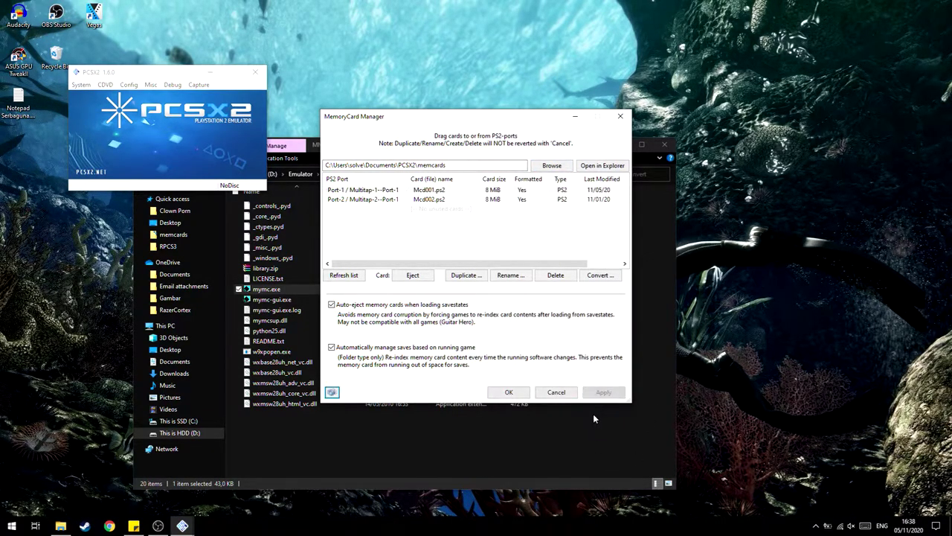
left_click(509, 392)
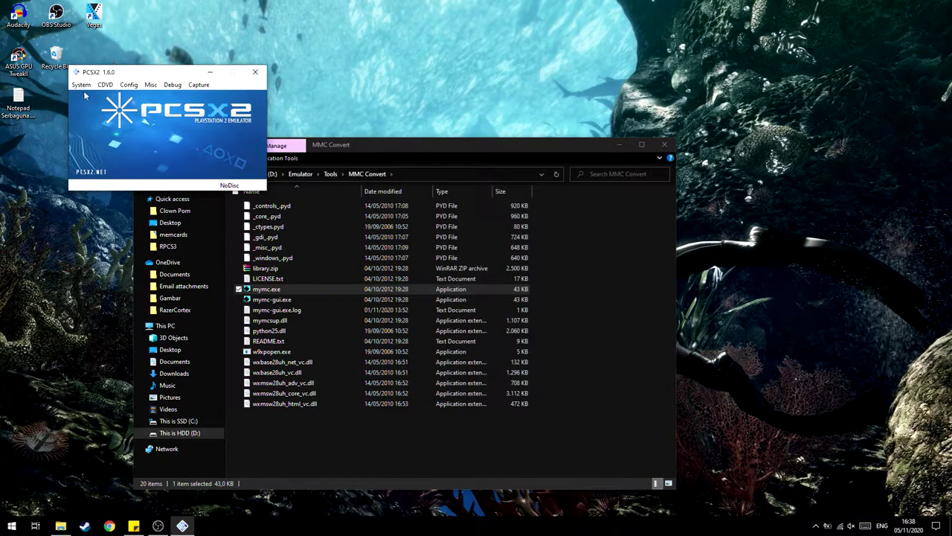
Boot the PS2 BIOS and open Memory Card (PS2)/1 in its browser
left_click(80, 84)
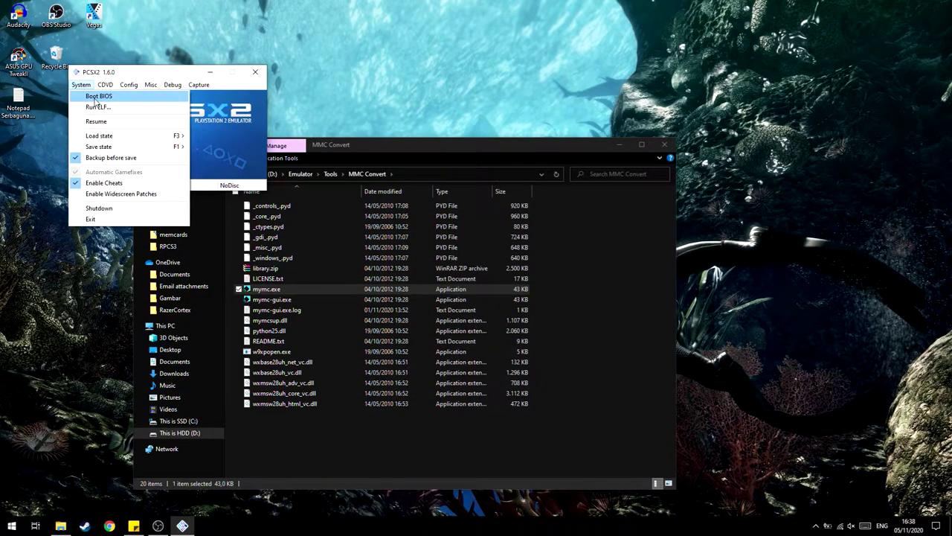
mouse_move(104, 85)
left_click(86, 97)
left_click(156, 153)
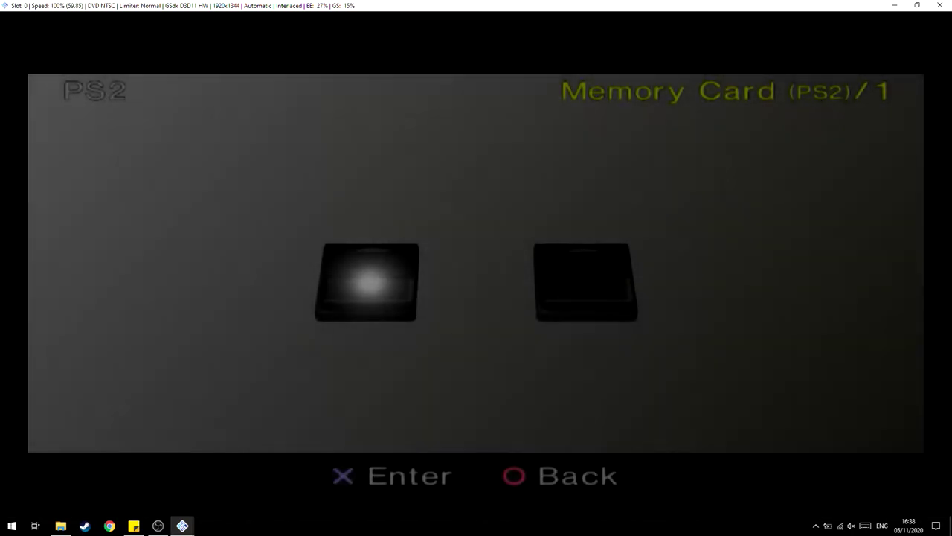
key("Return")
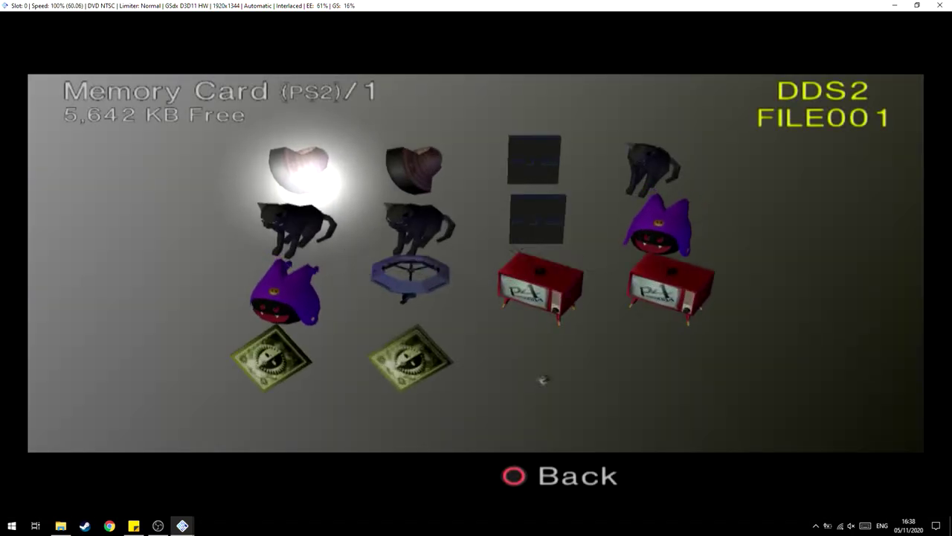
Delete the first DDS2 FILE001 save from Memory Card (PS2)/1
key("Return")
key("Down")
key("Up")
key("Down")
key("Return")
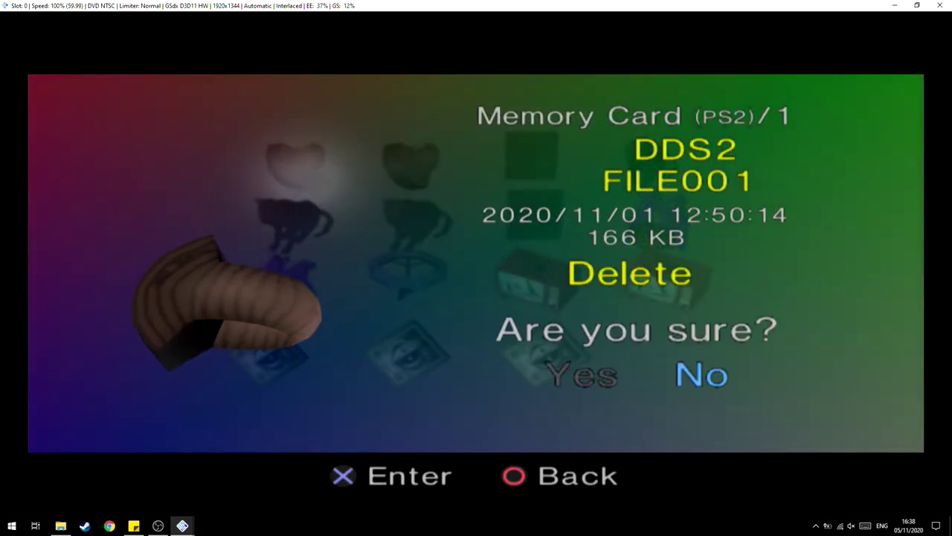
key("Left")
key("Return")
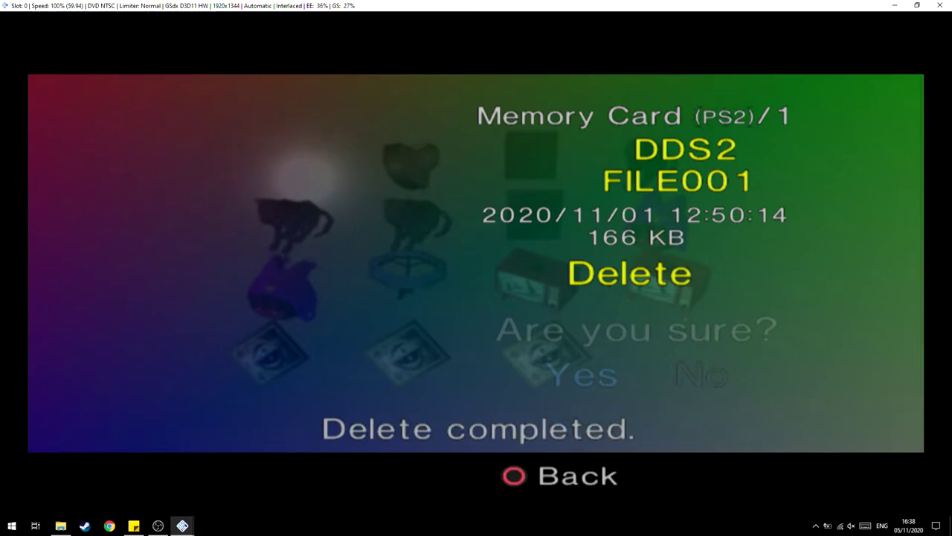
Delete the remaining DDS2 FILE001 save from the memory card and exit the BIOS session
key("Return")
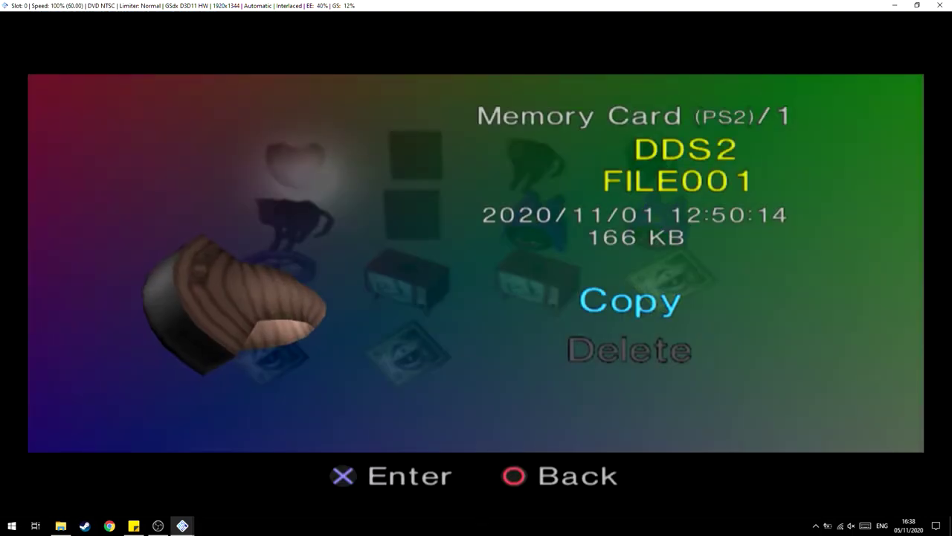
key("Down")
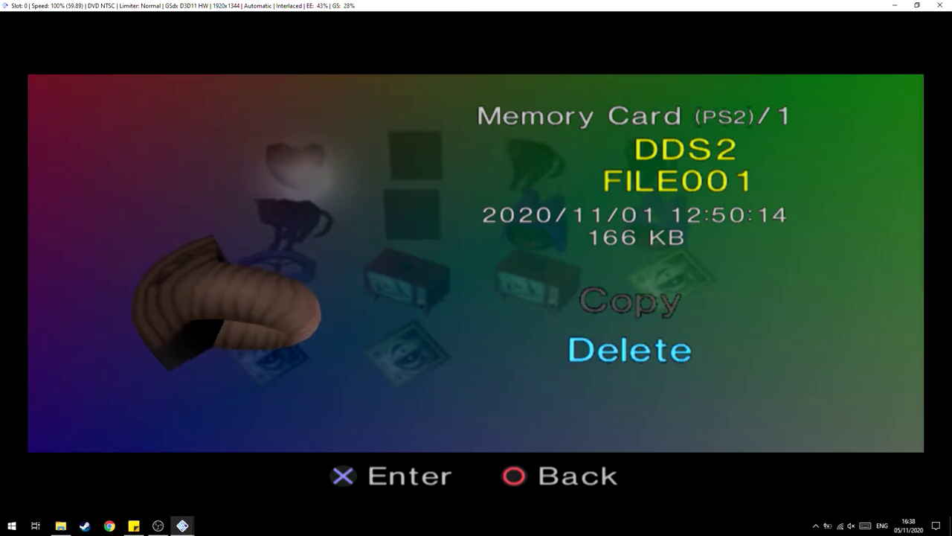
key("Return")
key("Left")
key("Return")
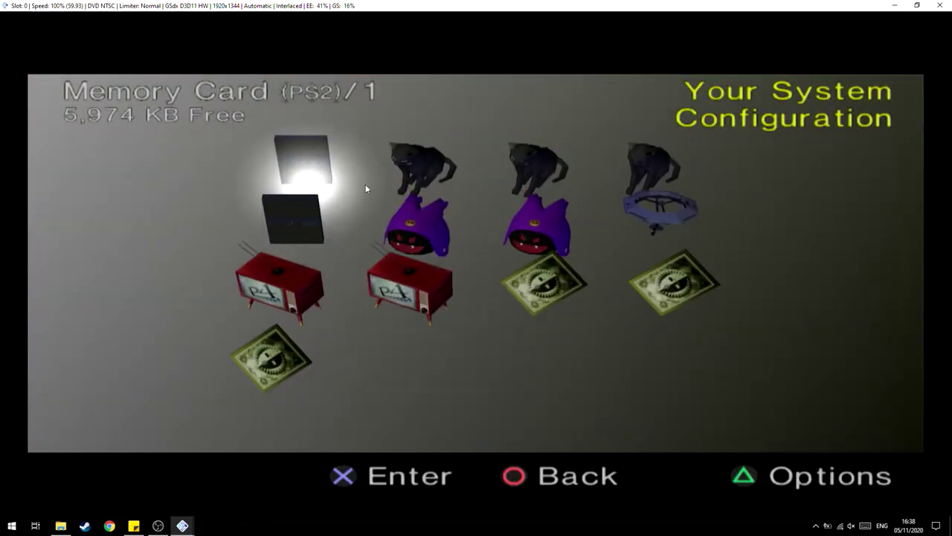
key("Escape")
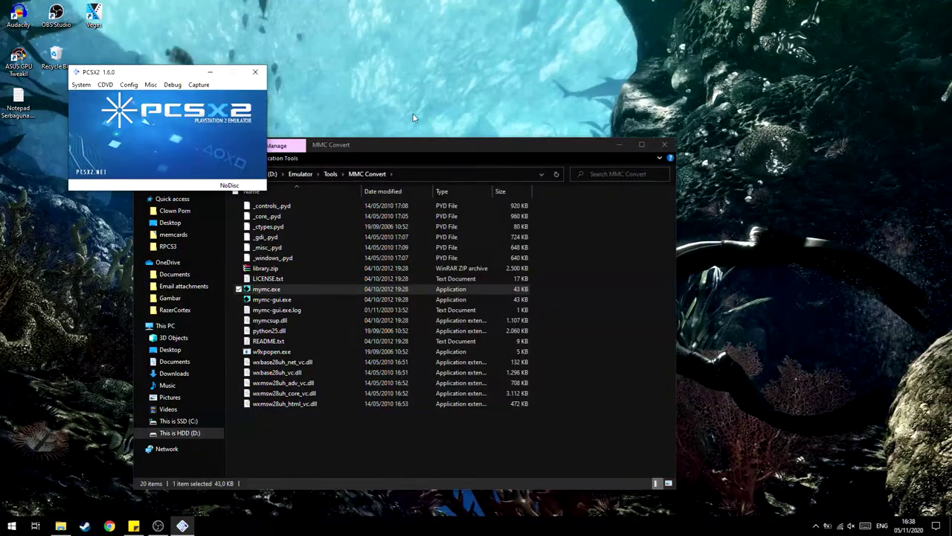
Launch mymc.exe from the MMC Convert folder and open the Mcd001.ps2 memory card image
left_click(269, 291)
key("Return")
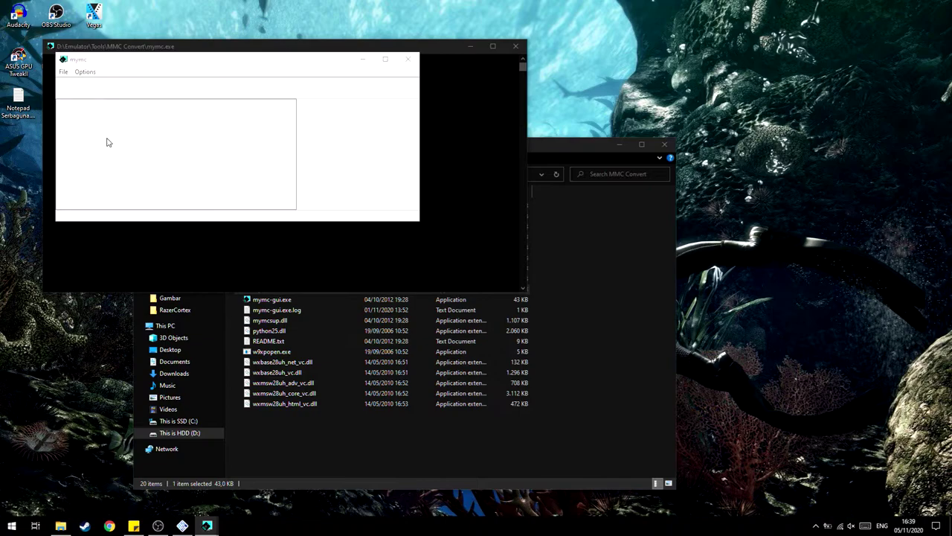
left_click(186, 150)
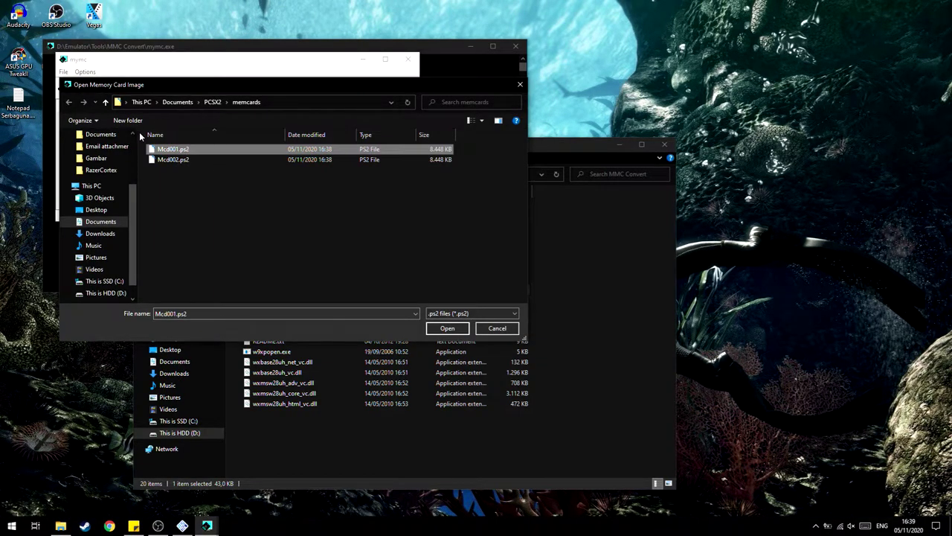
left_click(447, 330)
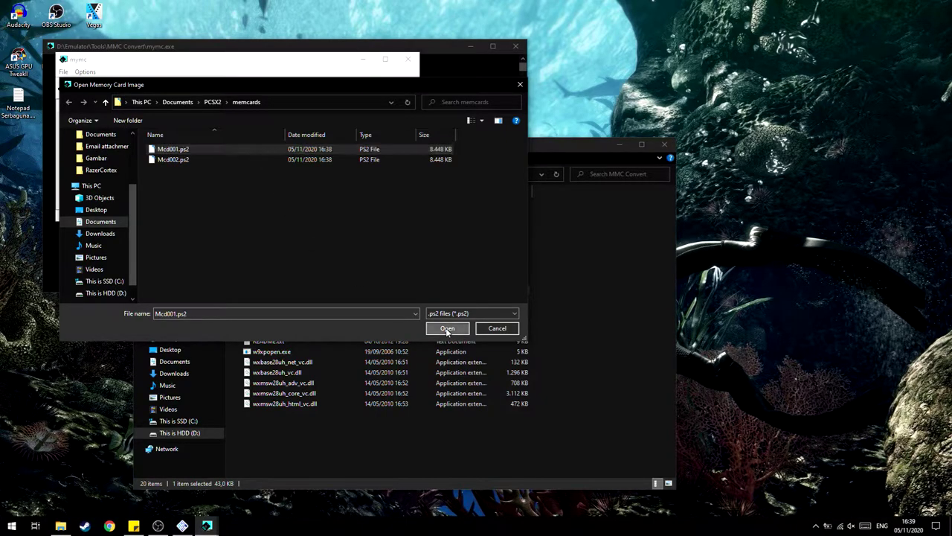
Import SLES-54555 DDS2 FILE001 (834F3C4612).psu into the card and select the BASLUS-21152-new-0 save
left_click(88, 87)
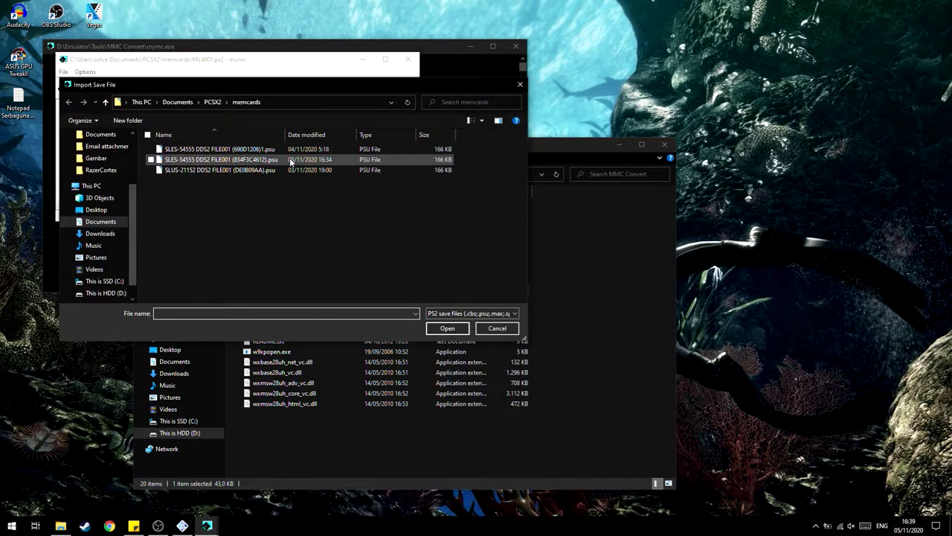
left_click(314, 165)
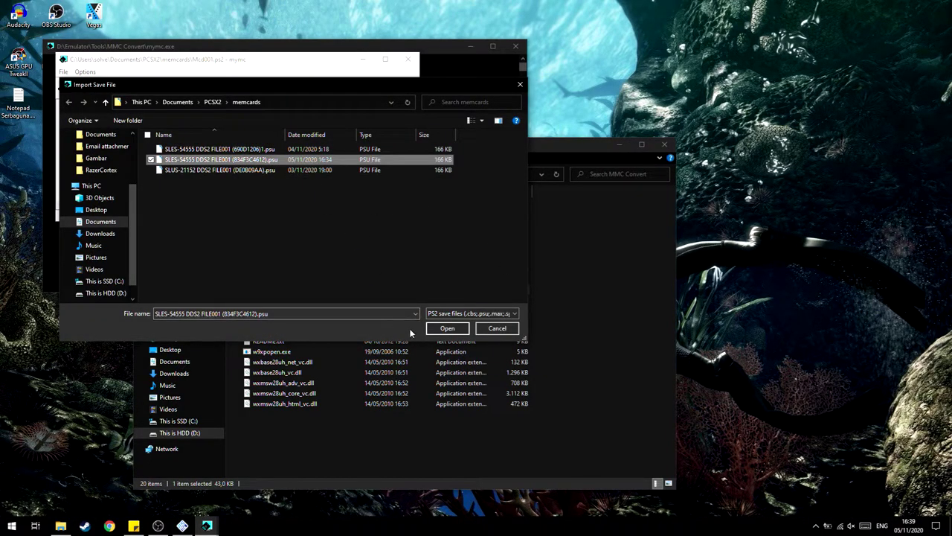
left_click(447, 329)
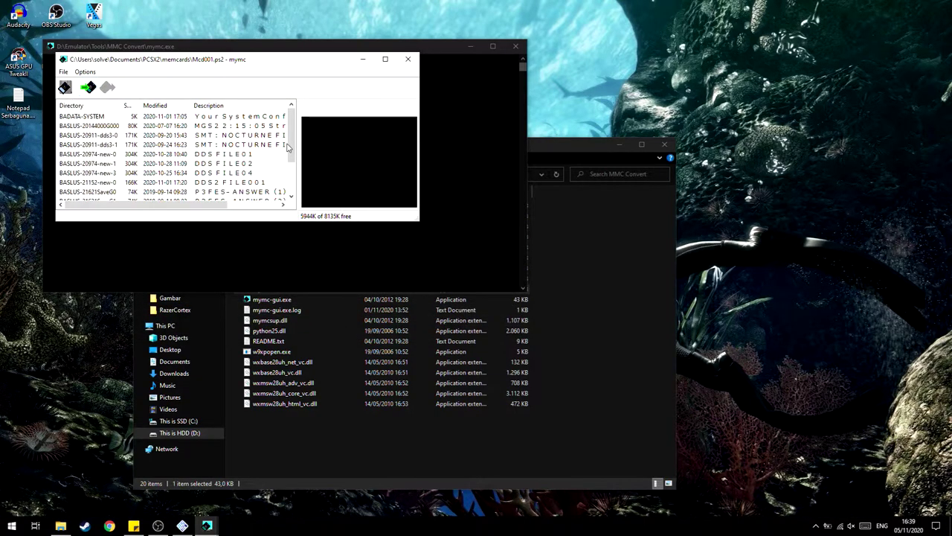
left_click_drag(293, 155, 298, 210)
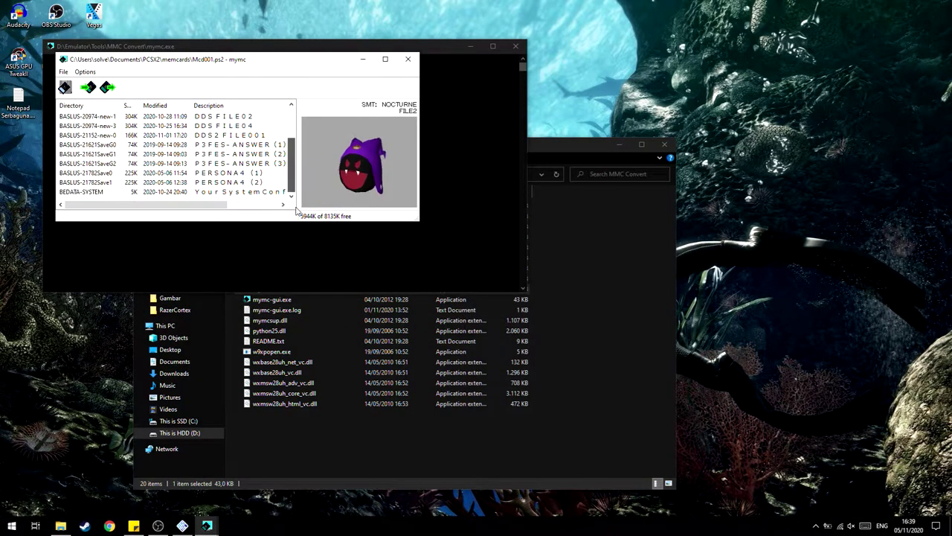
left_click(232, 137)
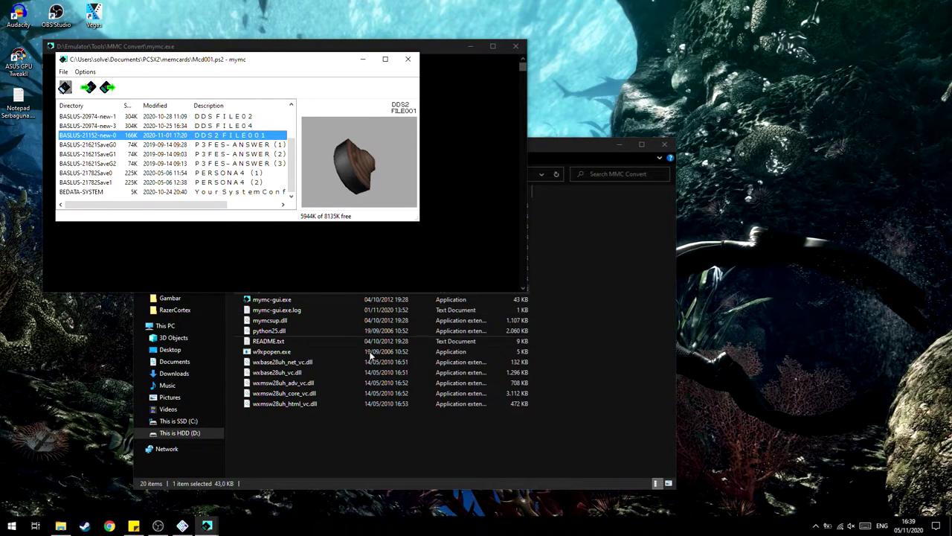
left_click(389, 444)
left_click(300, 174)
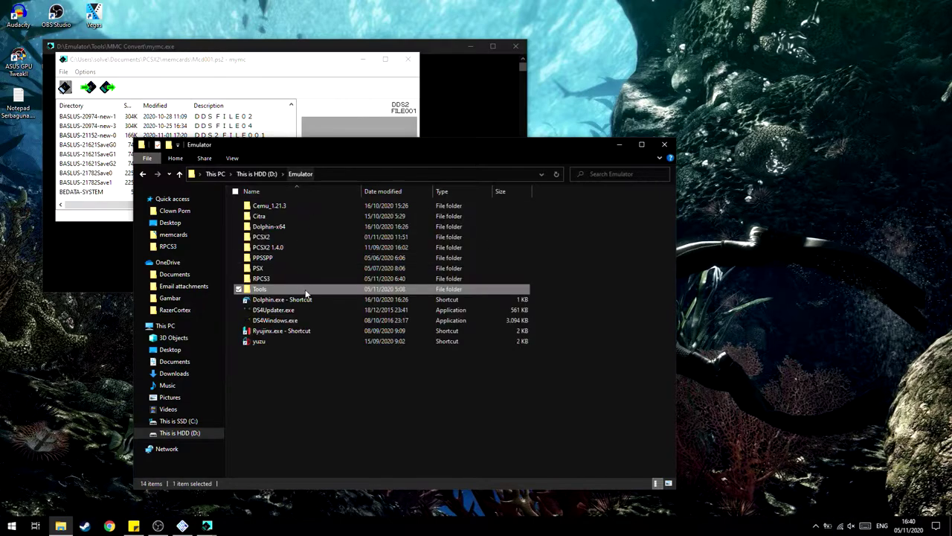
mouse_move(287, 281)
double_click(284, 249)
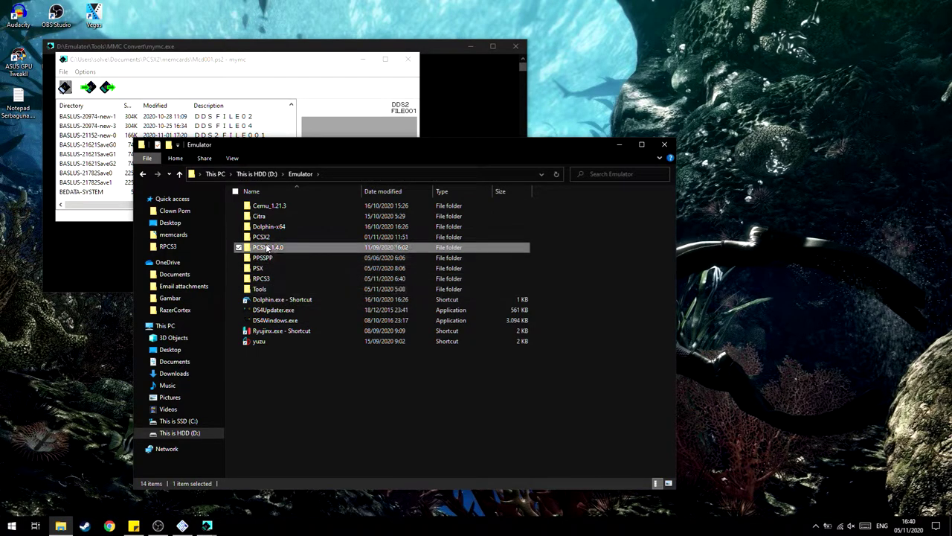
mouse_move(283, 260)
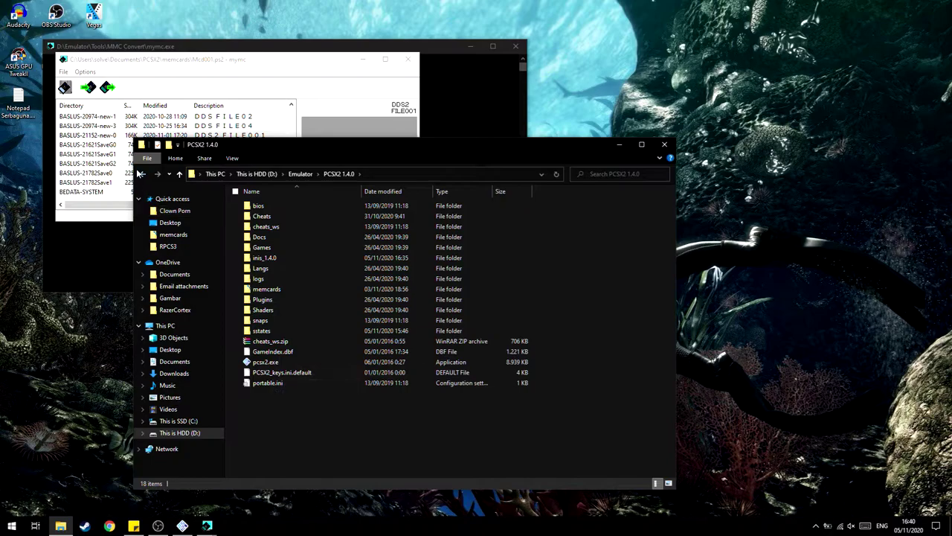
key("alt+Left")
Launch pcsx2.exe from the Emulator\PCSX2 folder and close the duplicate PCSX2 1.6.0 window
key("Up")
key("Return")
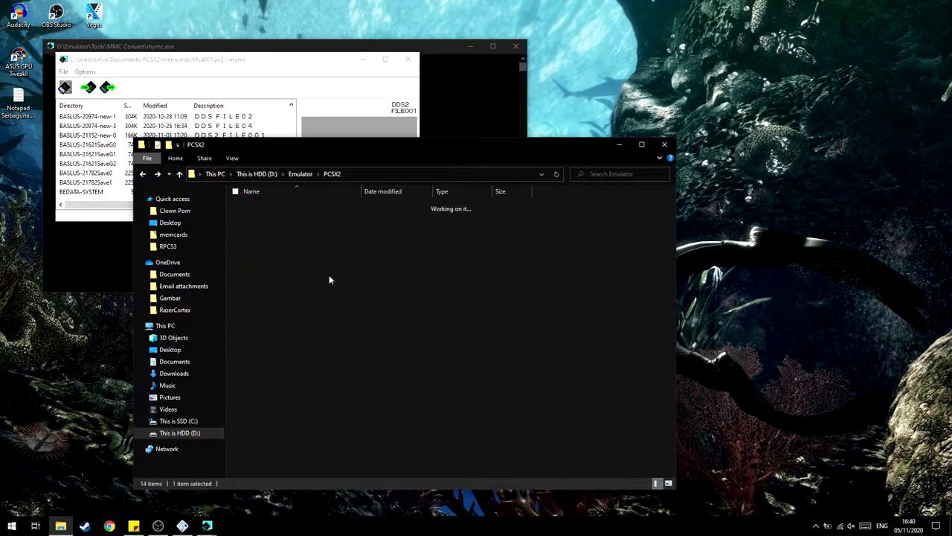
key("g")
double_click(293, 269)
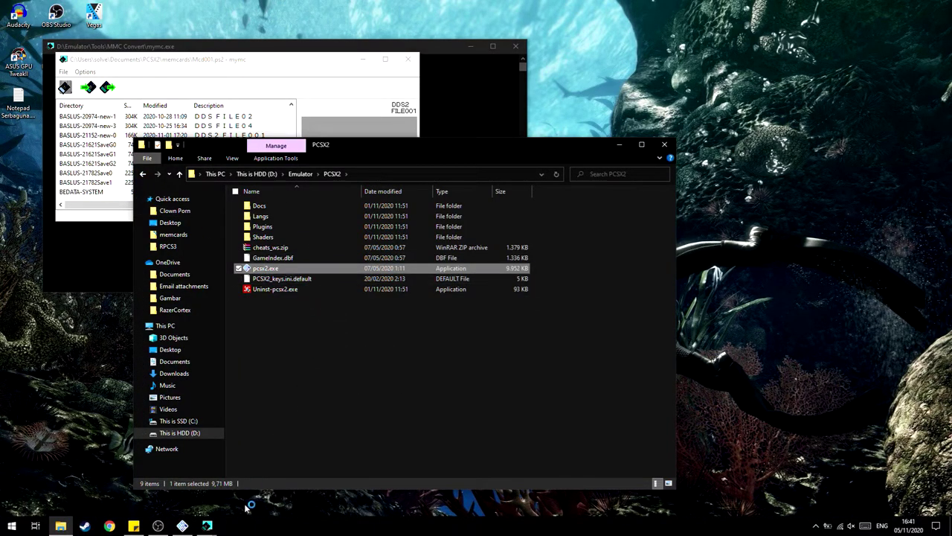
mouse_move(185, 525)
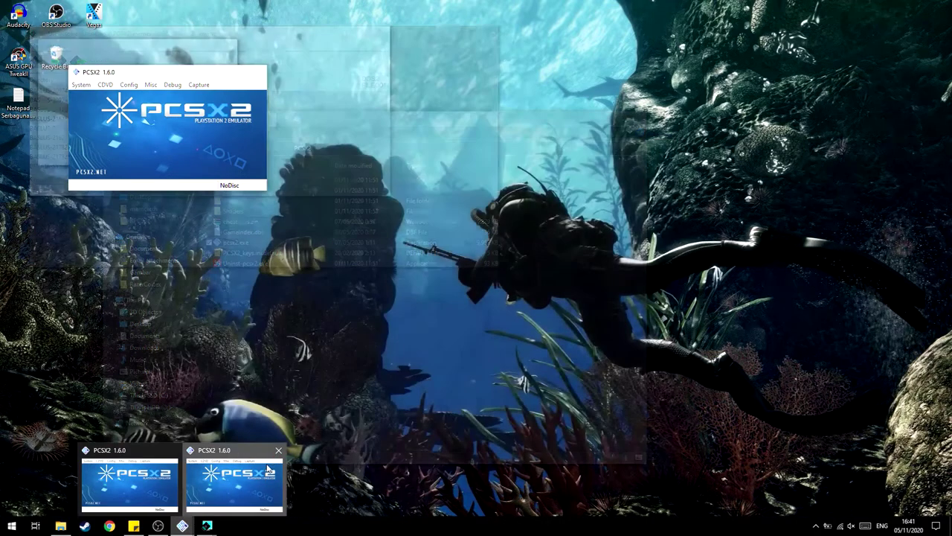
left_click(274, 450)
Select the Shin Megami Tensei - Digital Devil Saga 2 (USA).iso image and swap the disc to it
left_click(105, 84)
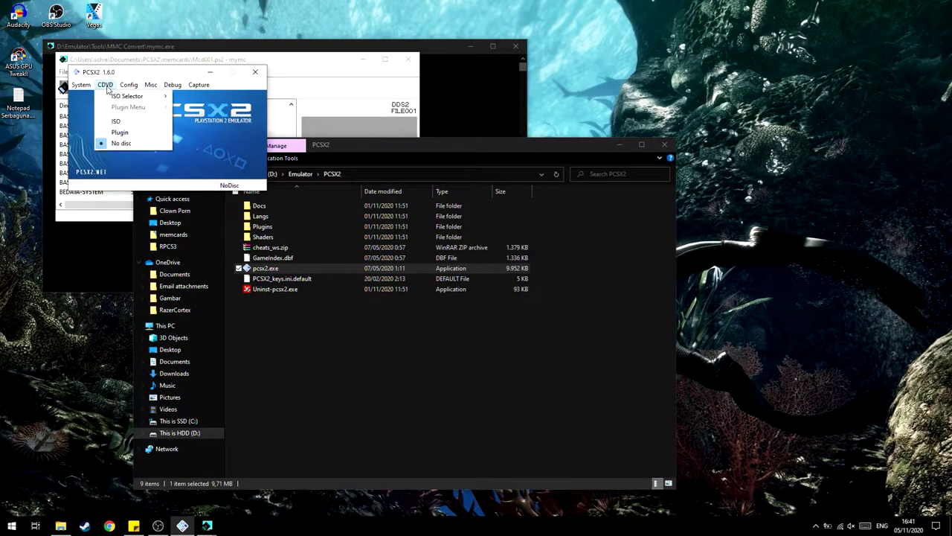
mouse_move(131, 98)
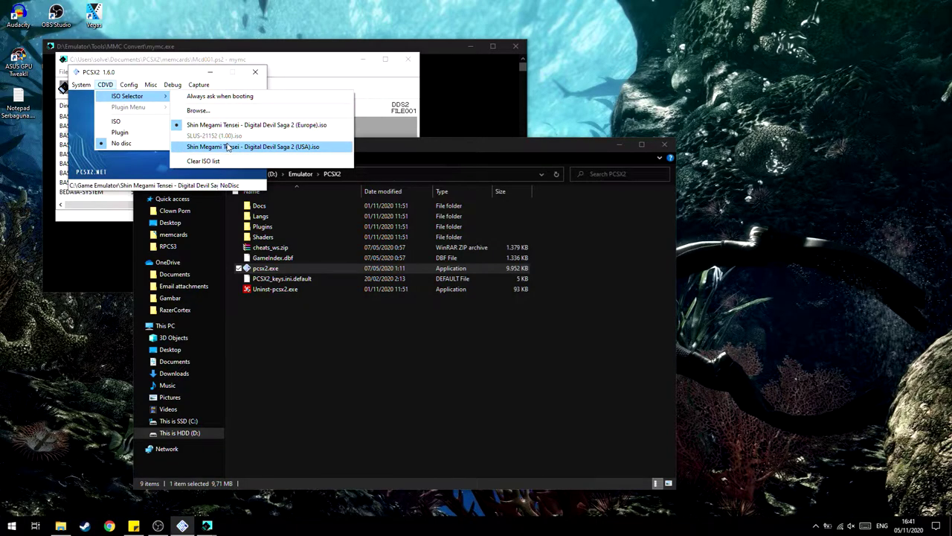
left_click(228, 147)
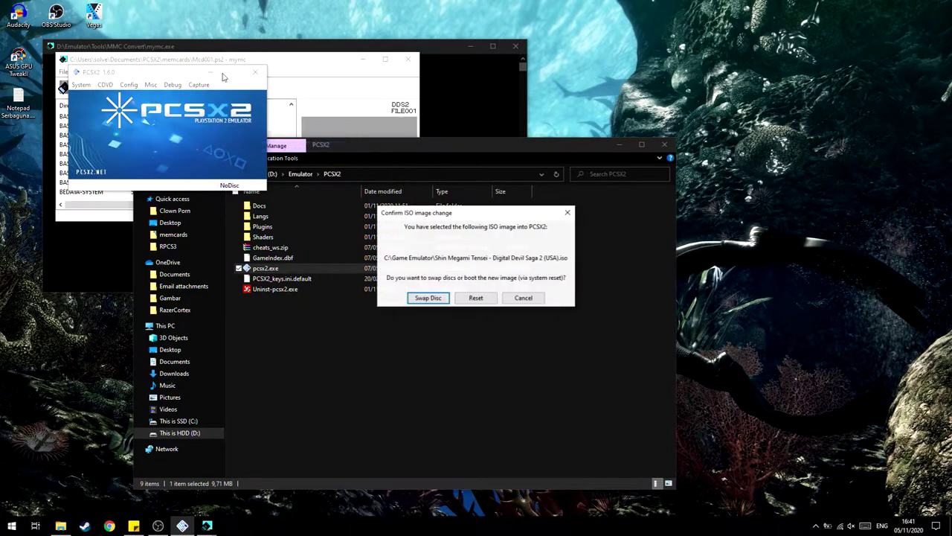
left_click(436, 299)
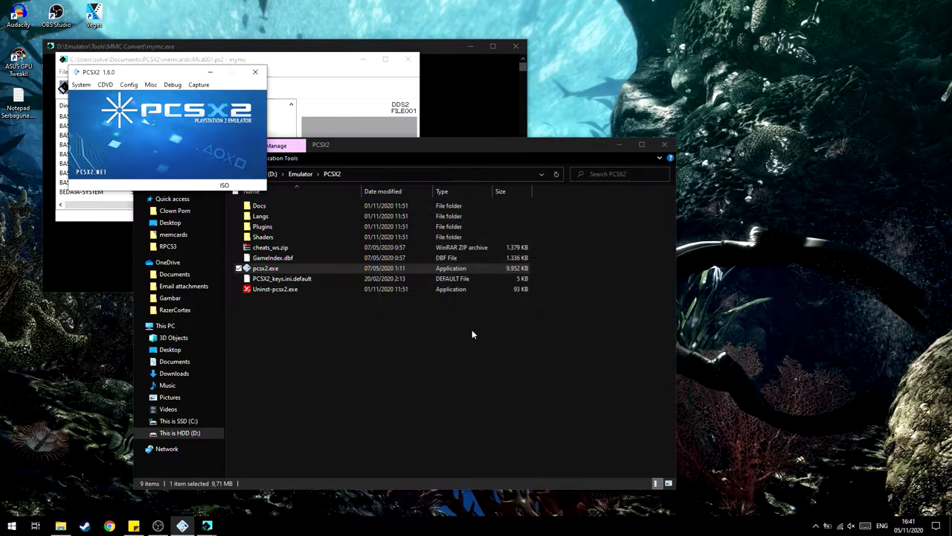
Fast-boot the selected USA ISO and accept the reset of the PS2 virtual machine
left_click(106, 89)
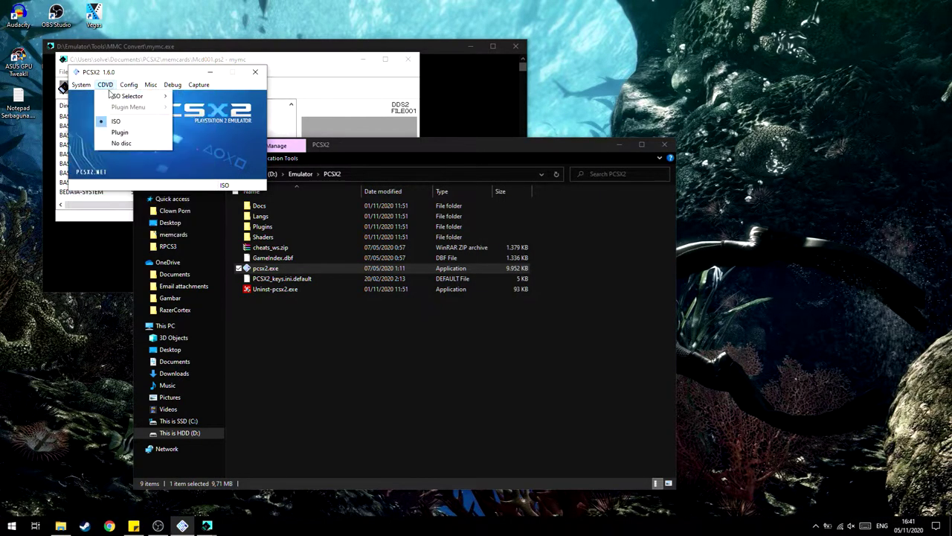
mouse_move(81, 84)
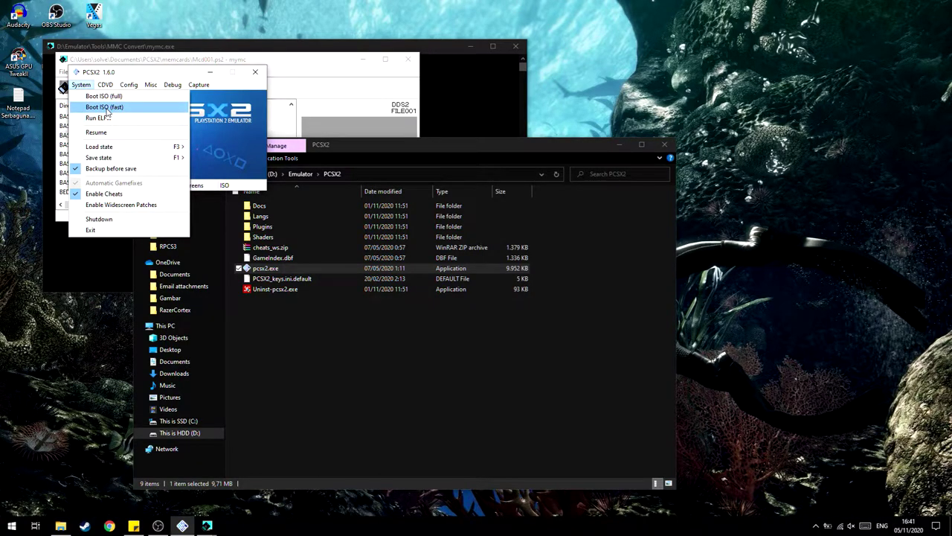
left_click(107, 108)
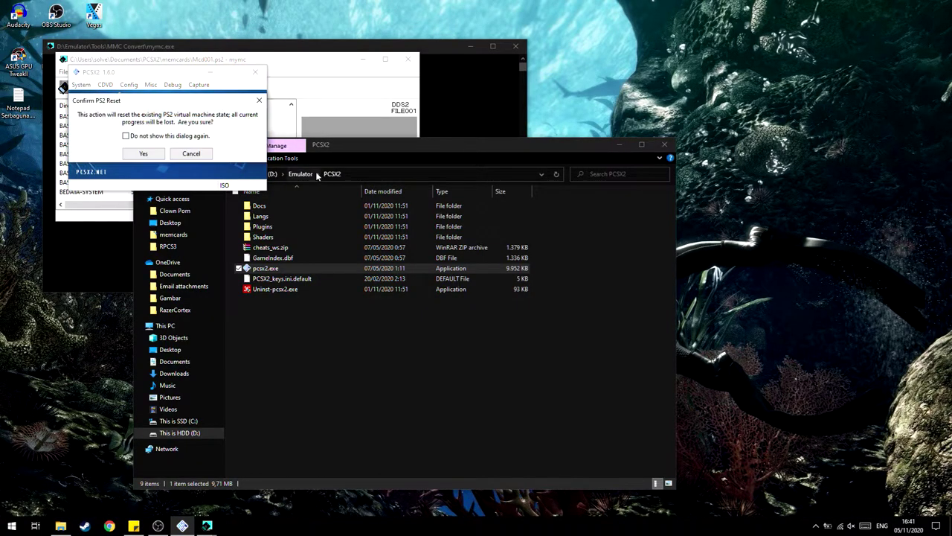
left_click(139, 155)
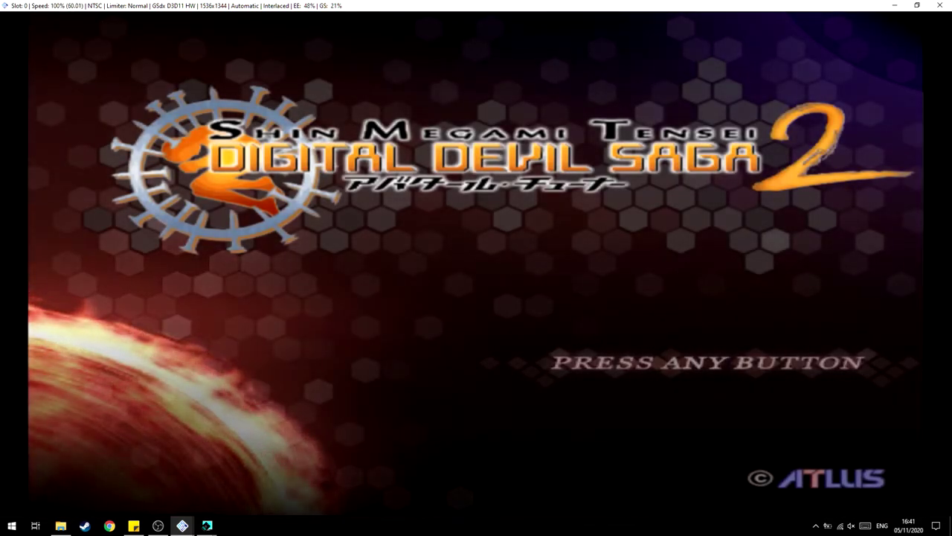
Load save file No. 1 at EGG Installation from the game's title screen and move the character around to test it
key("Return")
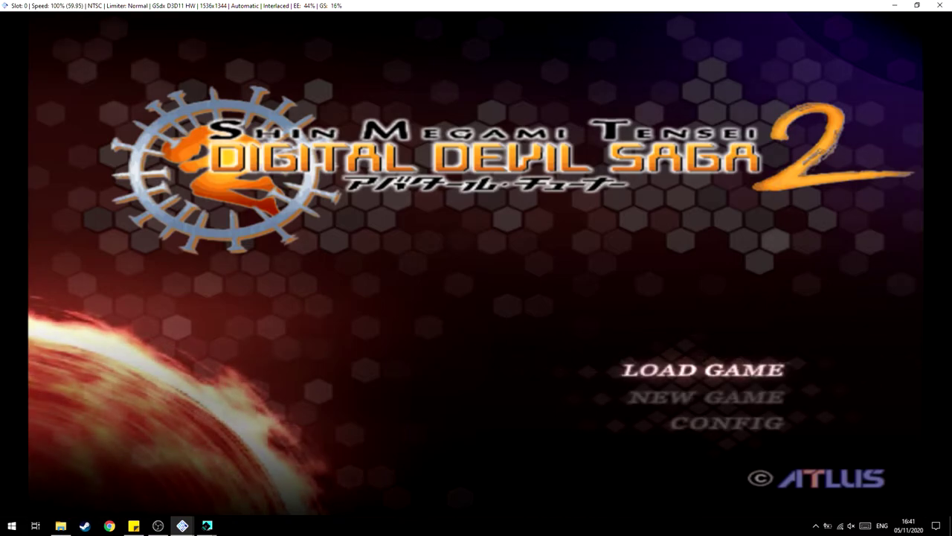
key("Return")
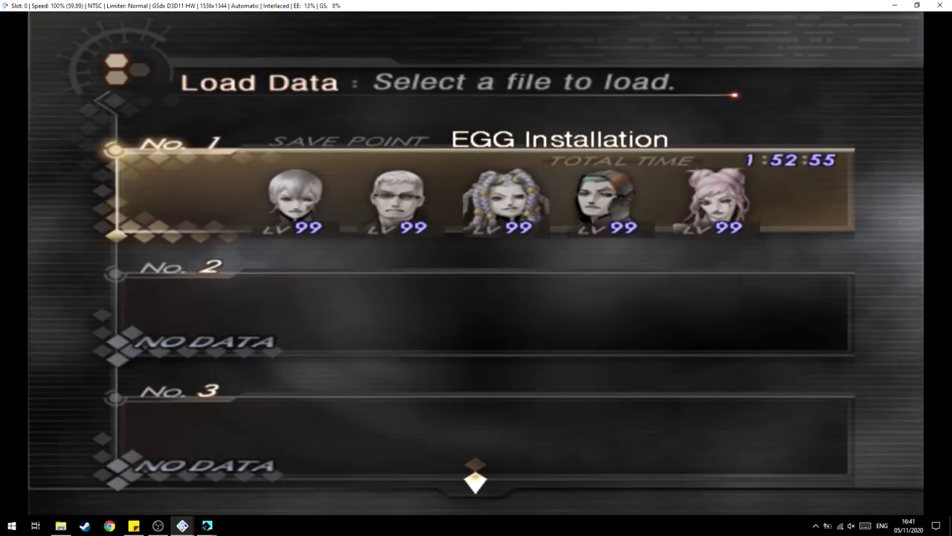
key("Down")
key("Up")
key("Down")
key("Up")
key("Return")
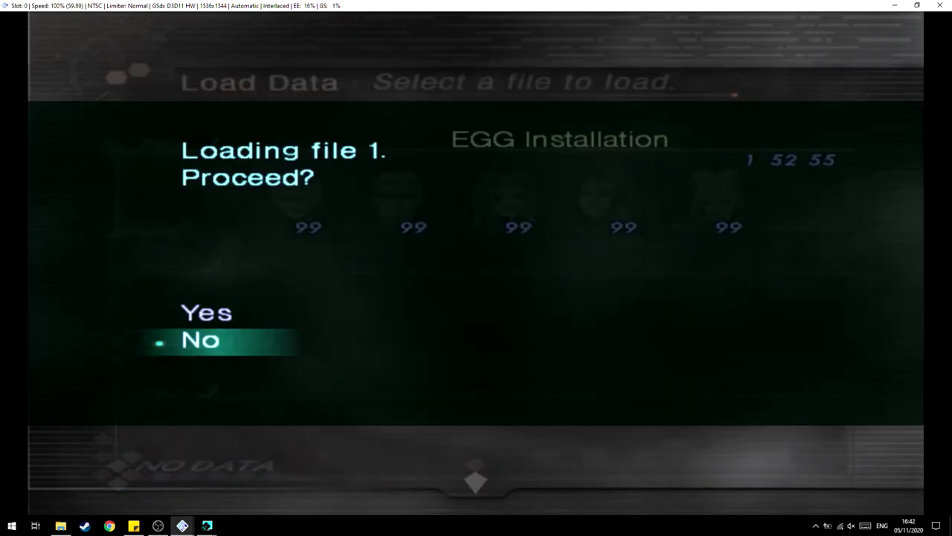
key("Up")
key("Return")
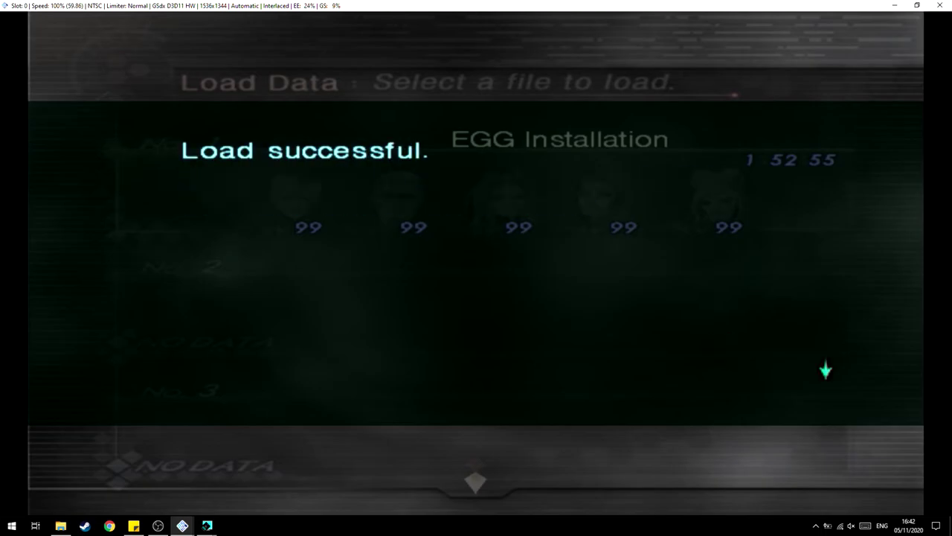
key("Return")
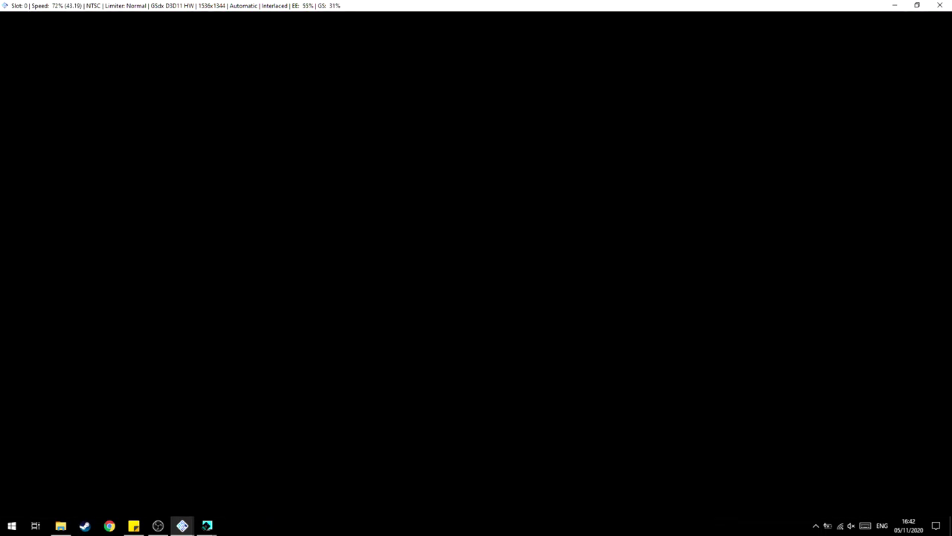
key("Up")
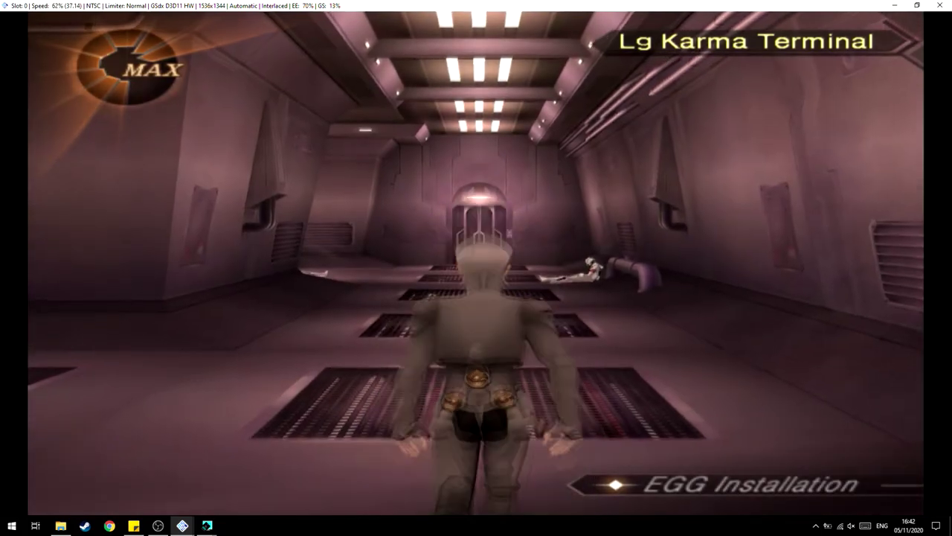
key("Left")
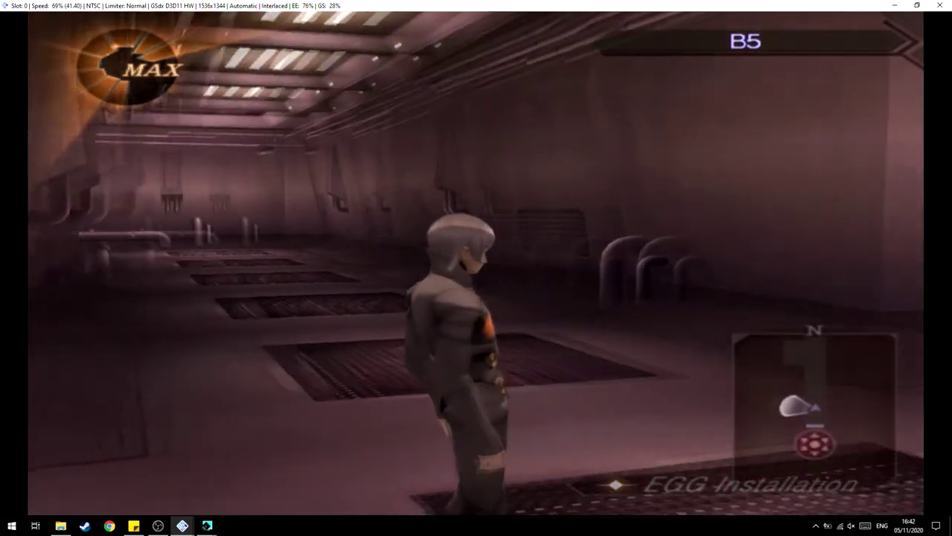